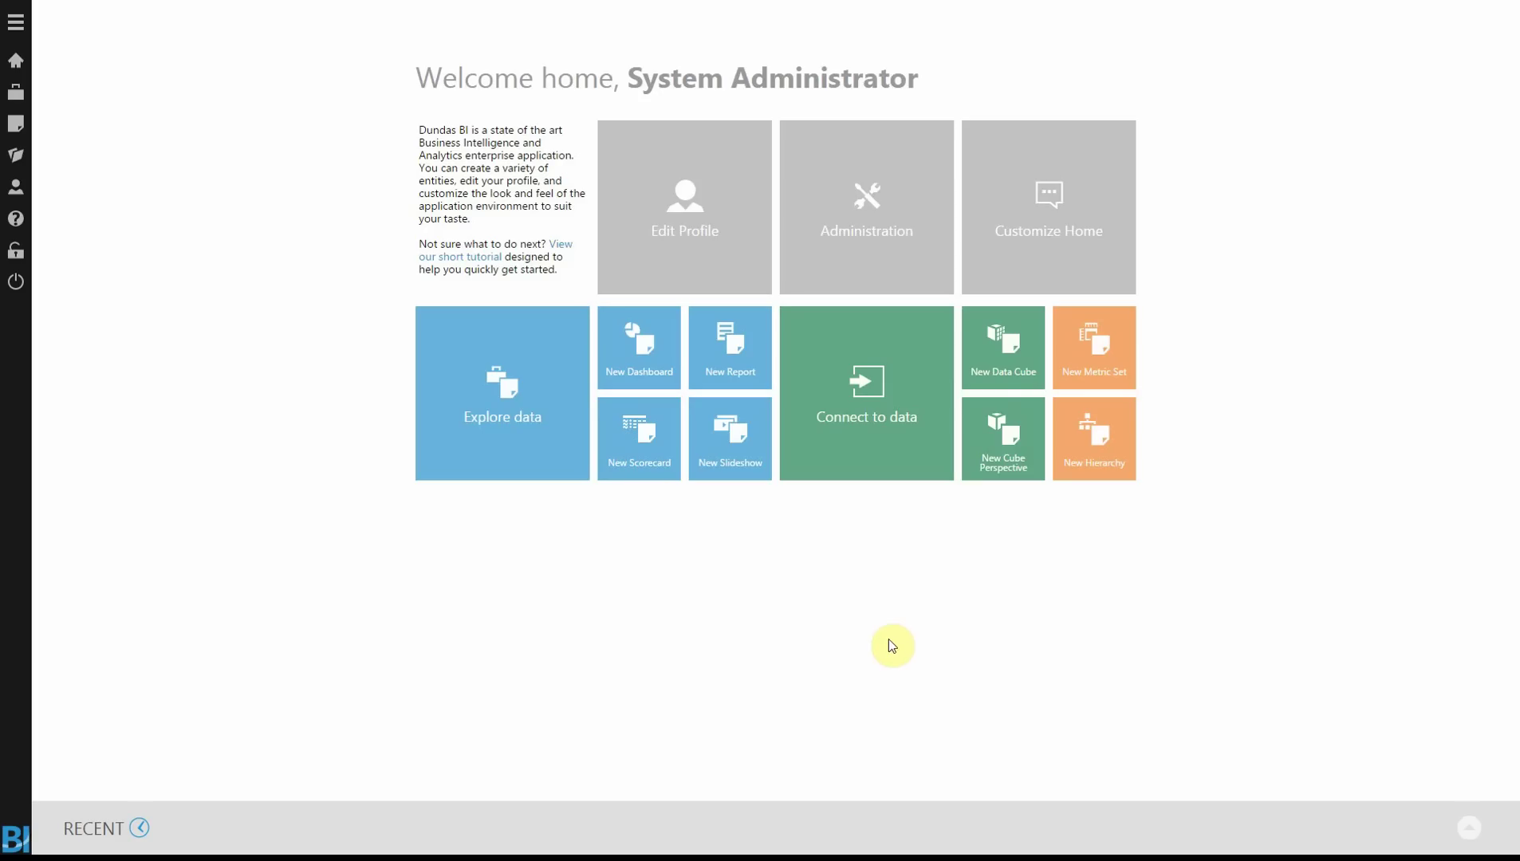
- Create a new data cube and expand the AdventureWorks data connector
left_click(1017, 368)
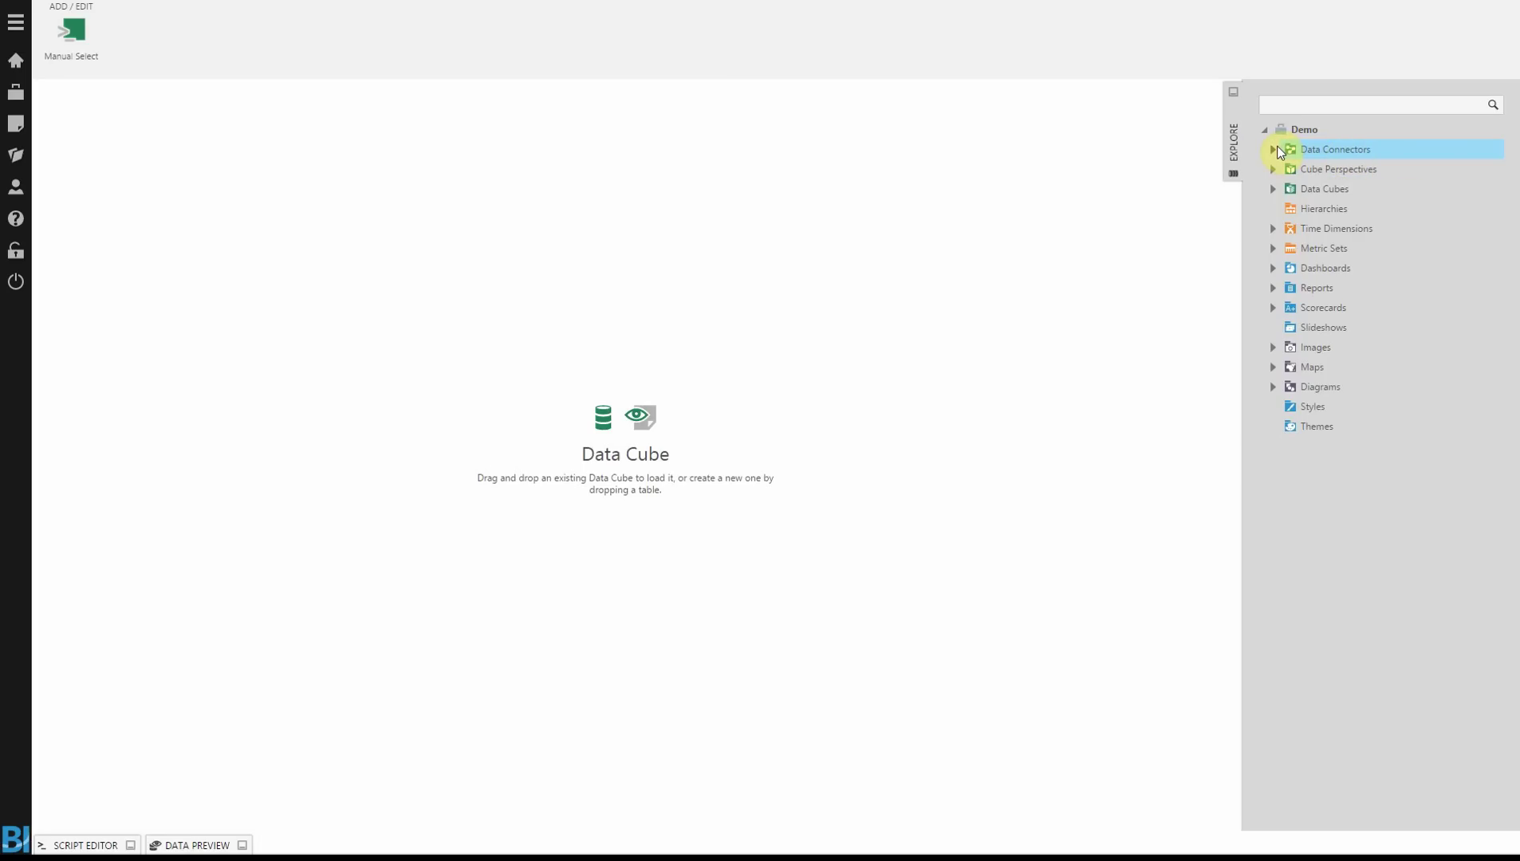
left_click(1275, 150)
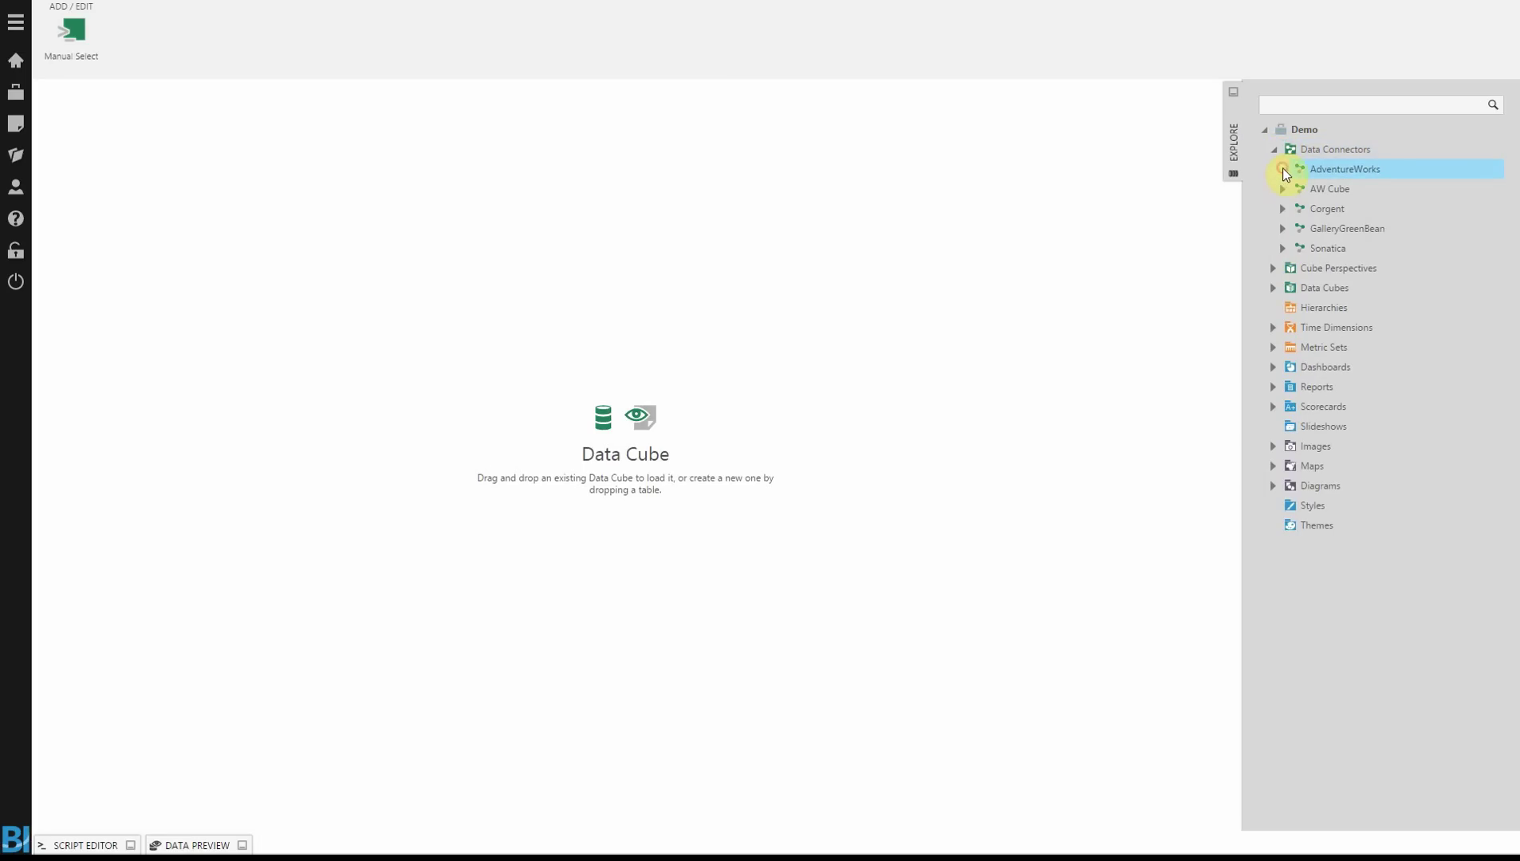
left_click(1283, 170)
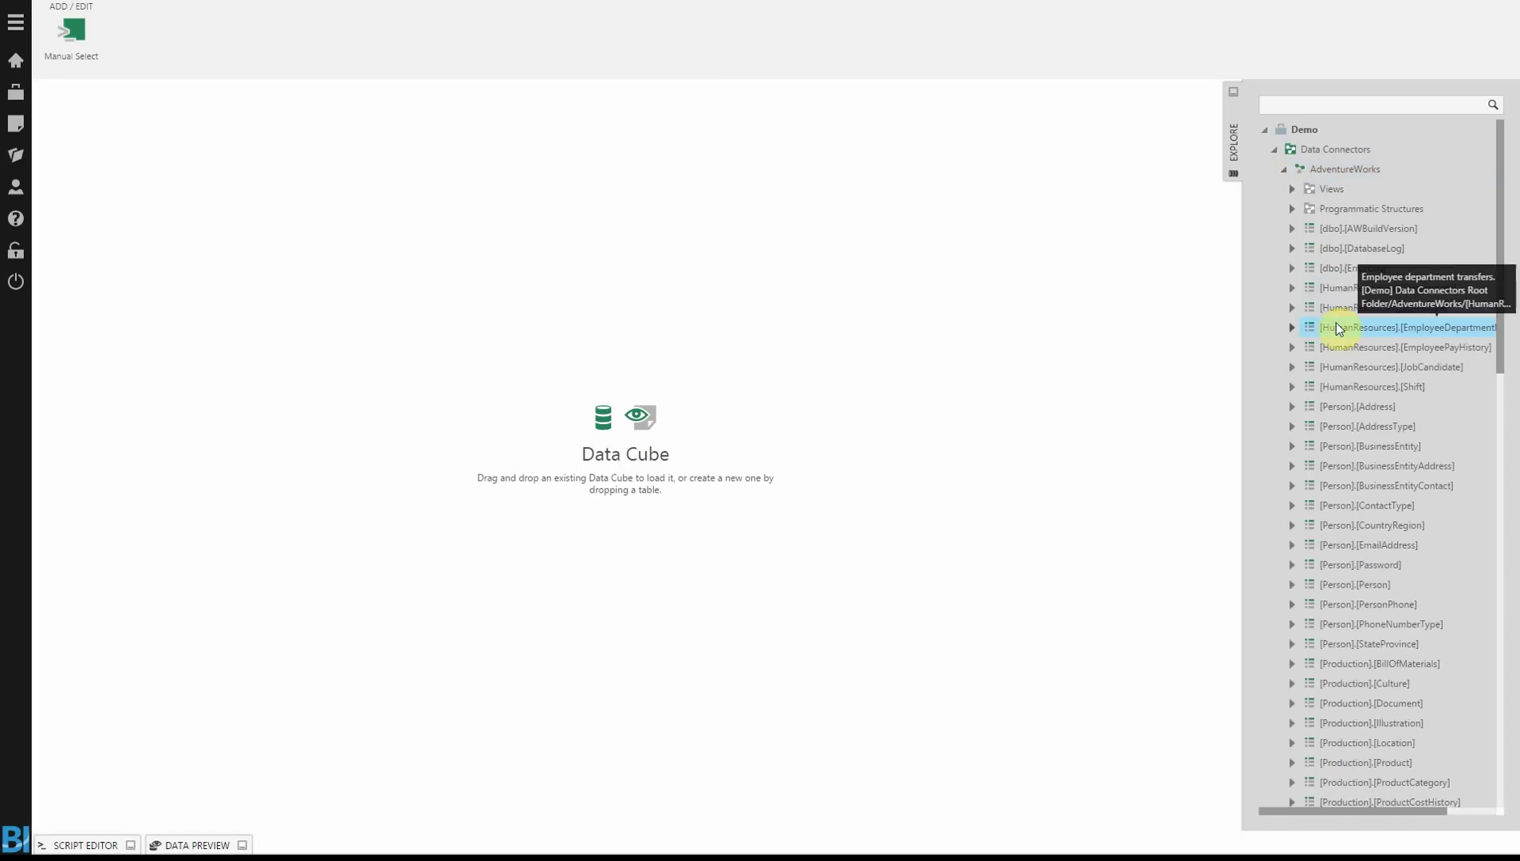
- Scroll the AdventureWorks table list down to the Sales tables
left_click(1359, 452)
scroll(1362, 456, "down", 3)
scroll(1368, 458, "down", 3)
scroll(1369, 459, "down", 3)
scroll(1371, 454, "down", 3)
scroll(1393, 514, "down", 2)
scroll(1399, 487, "down", 2)
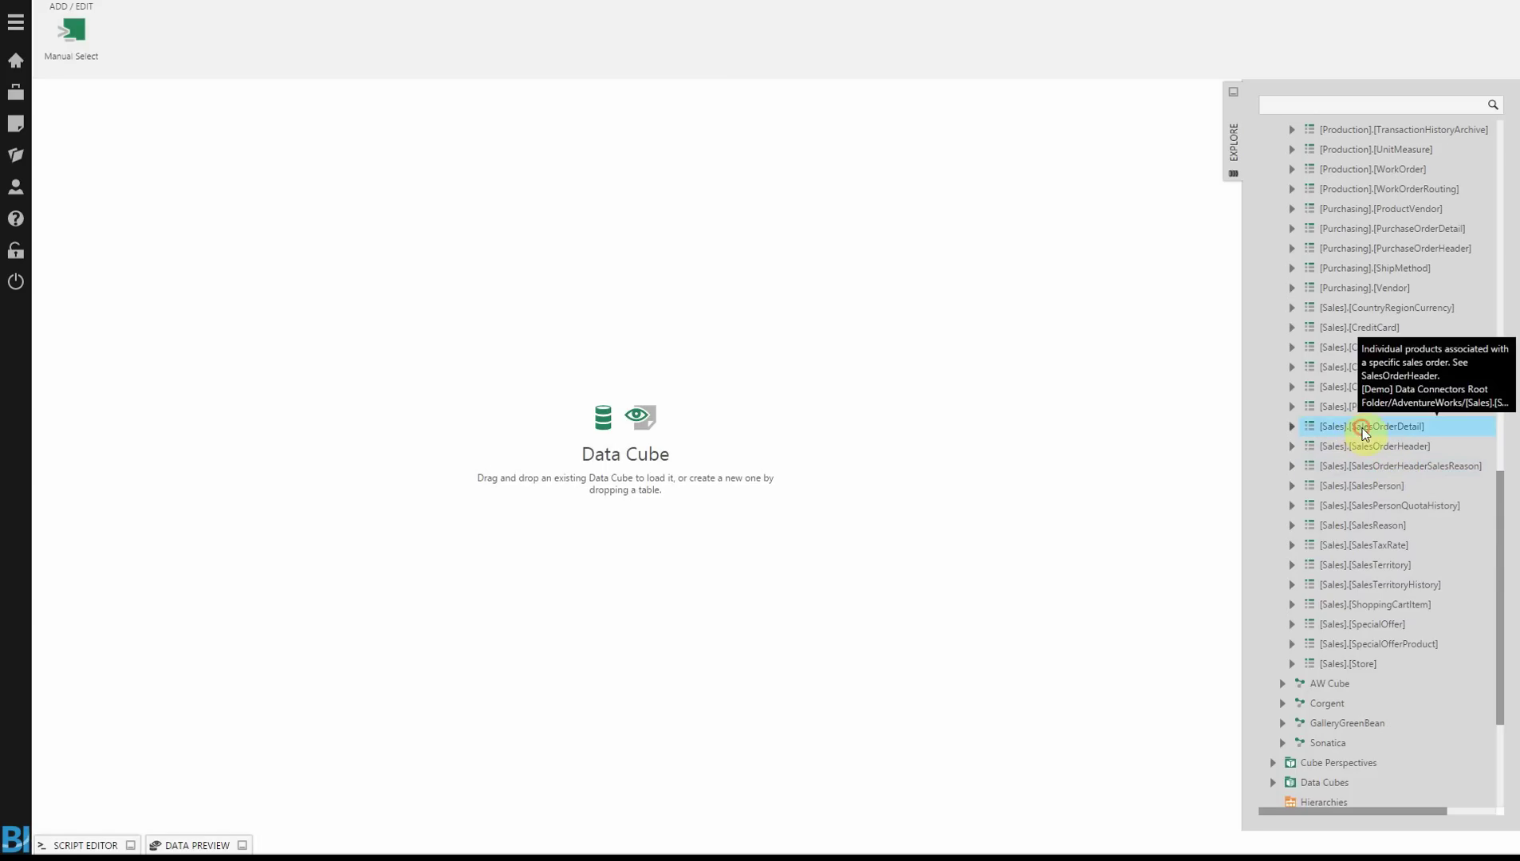
- Add [Sales].[SalesOrderDetail] to the cube and select its link to Process Result
left_click_drag(1357, 429, 659, 373)
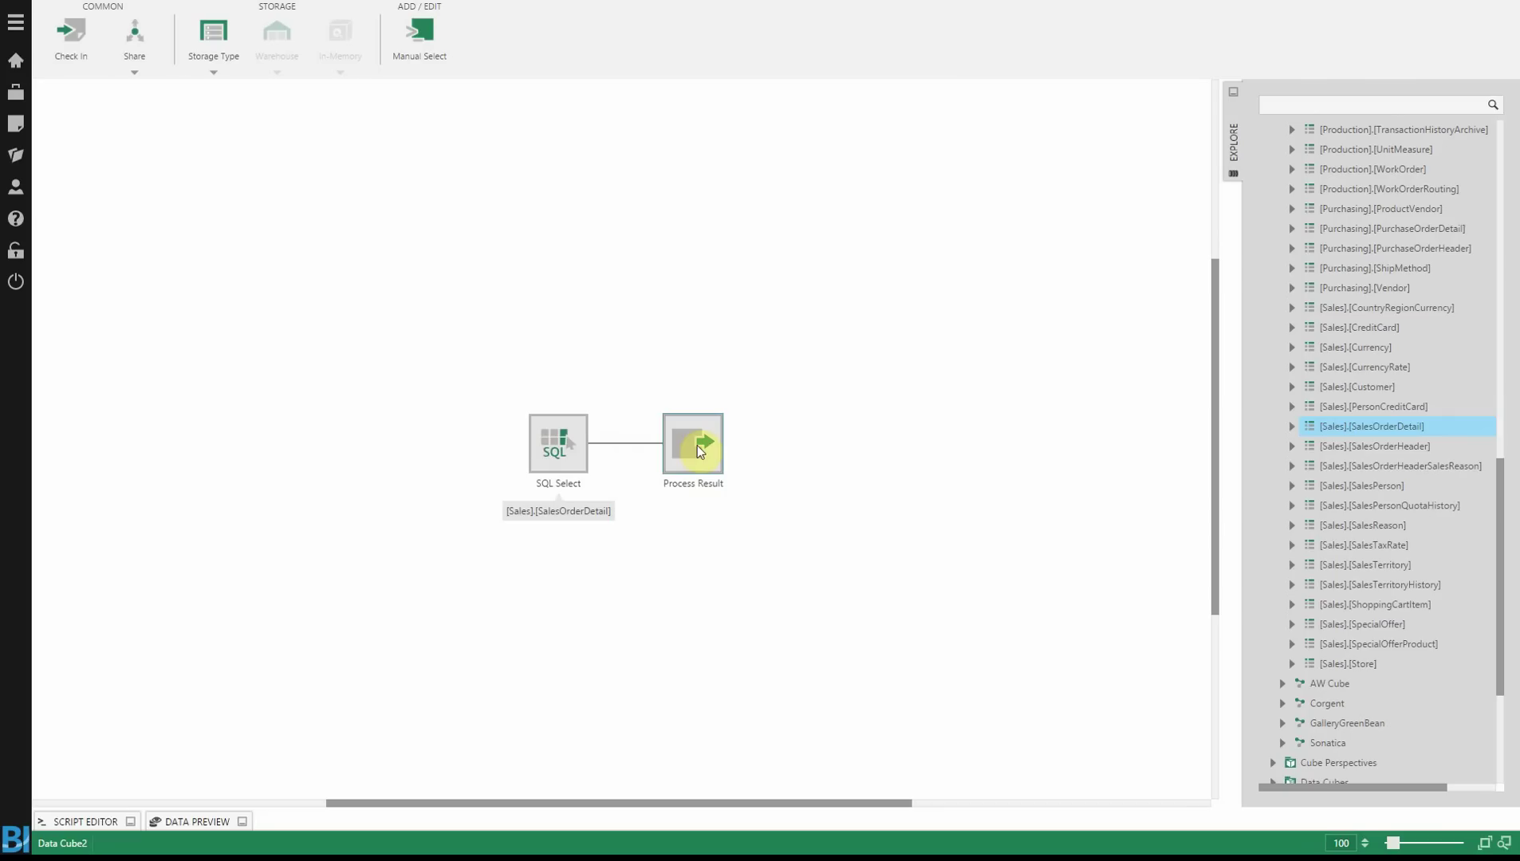
left_click(650, 447)
left_click(591, 565)
left_click(626, 451)
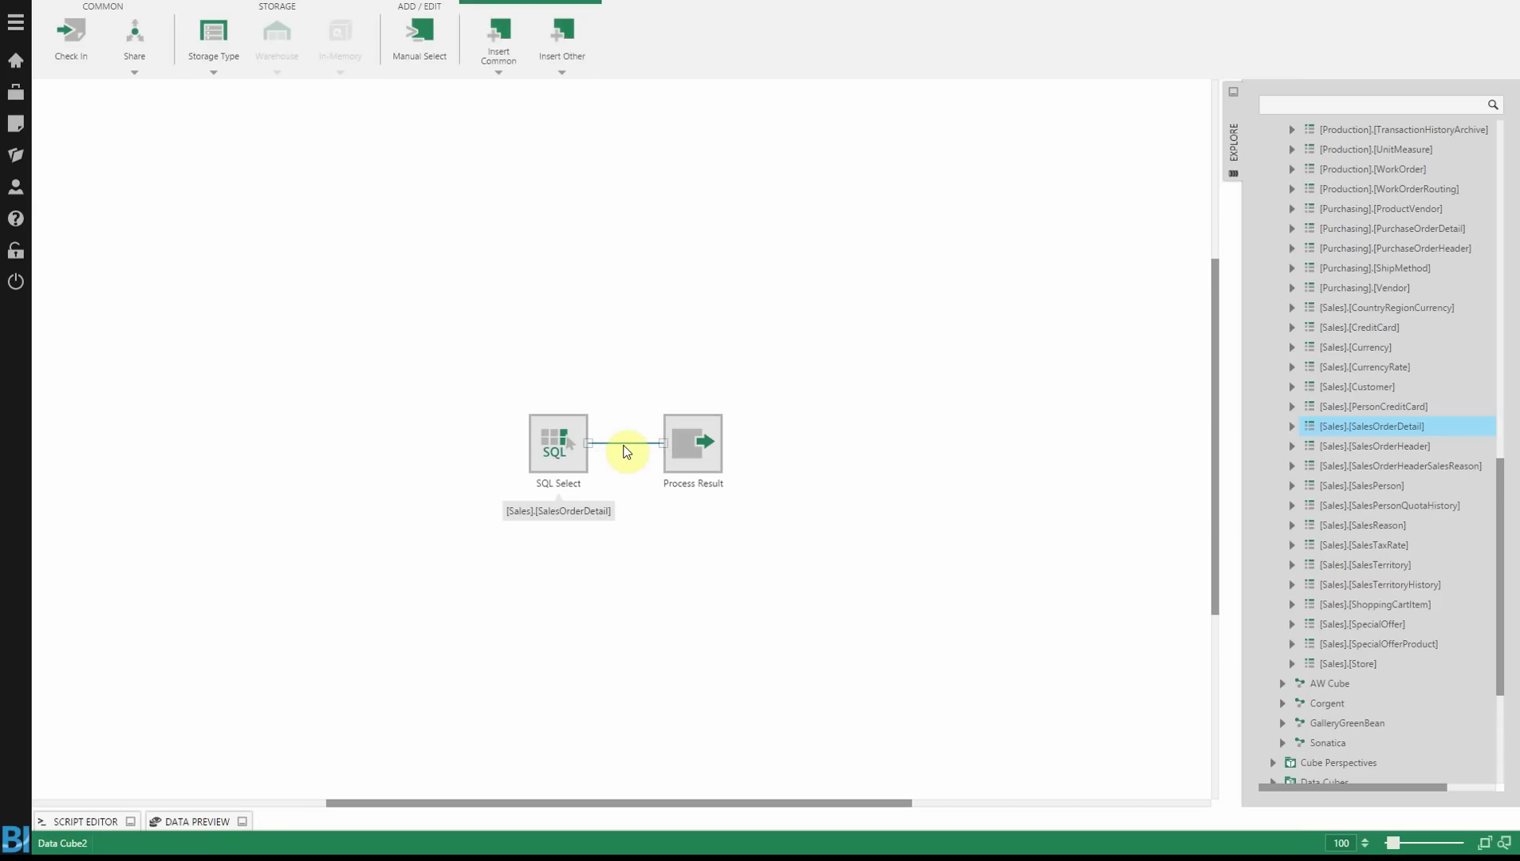
- Browse the Insert Common and Insert Other transform lists for that link
left_click(494, 44)
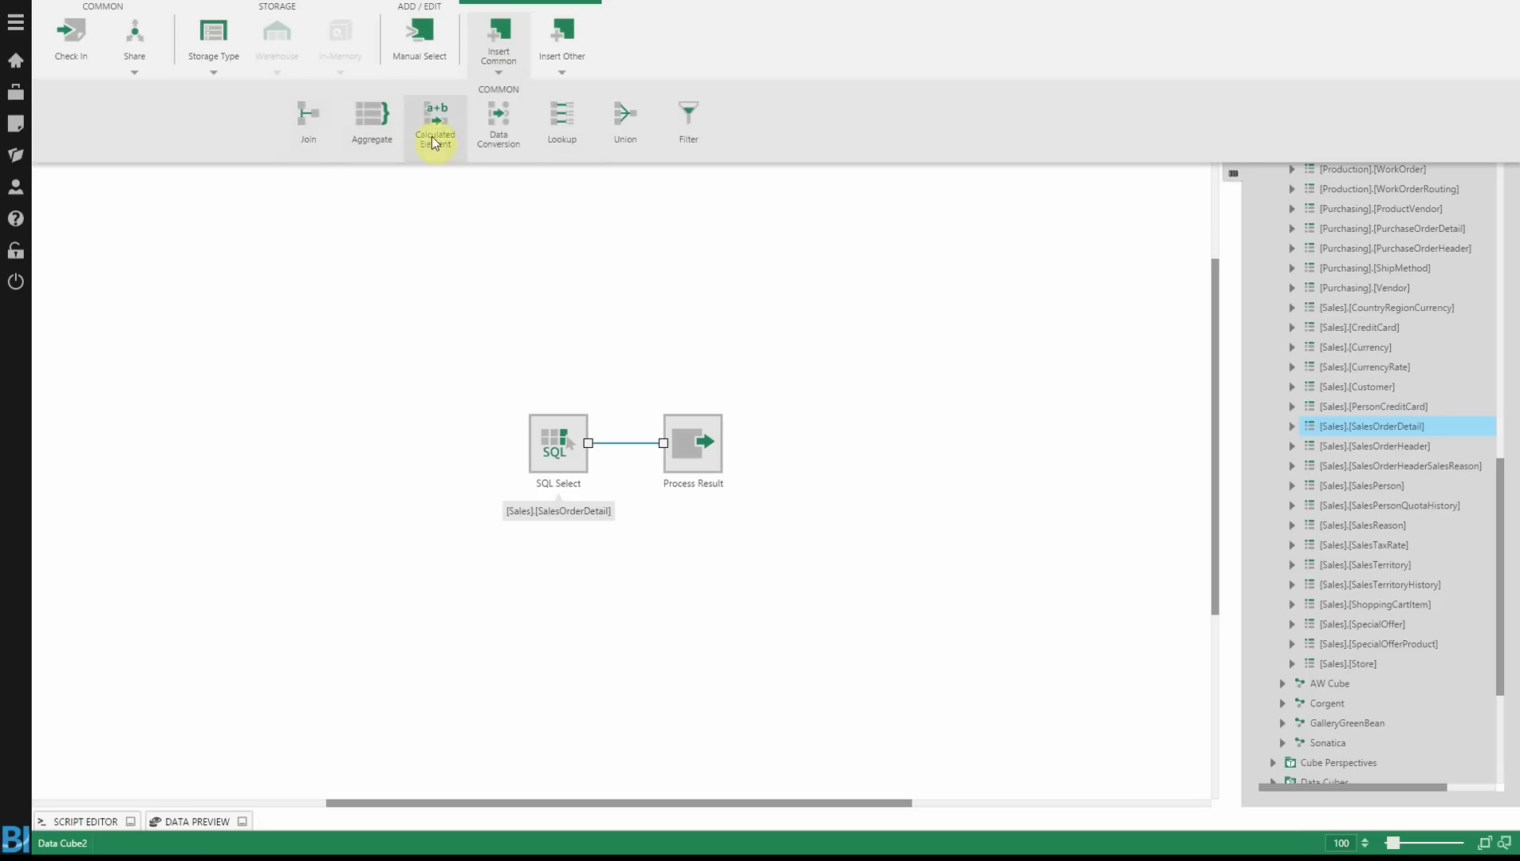
left_click(753, 364)
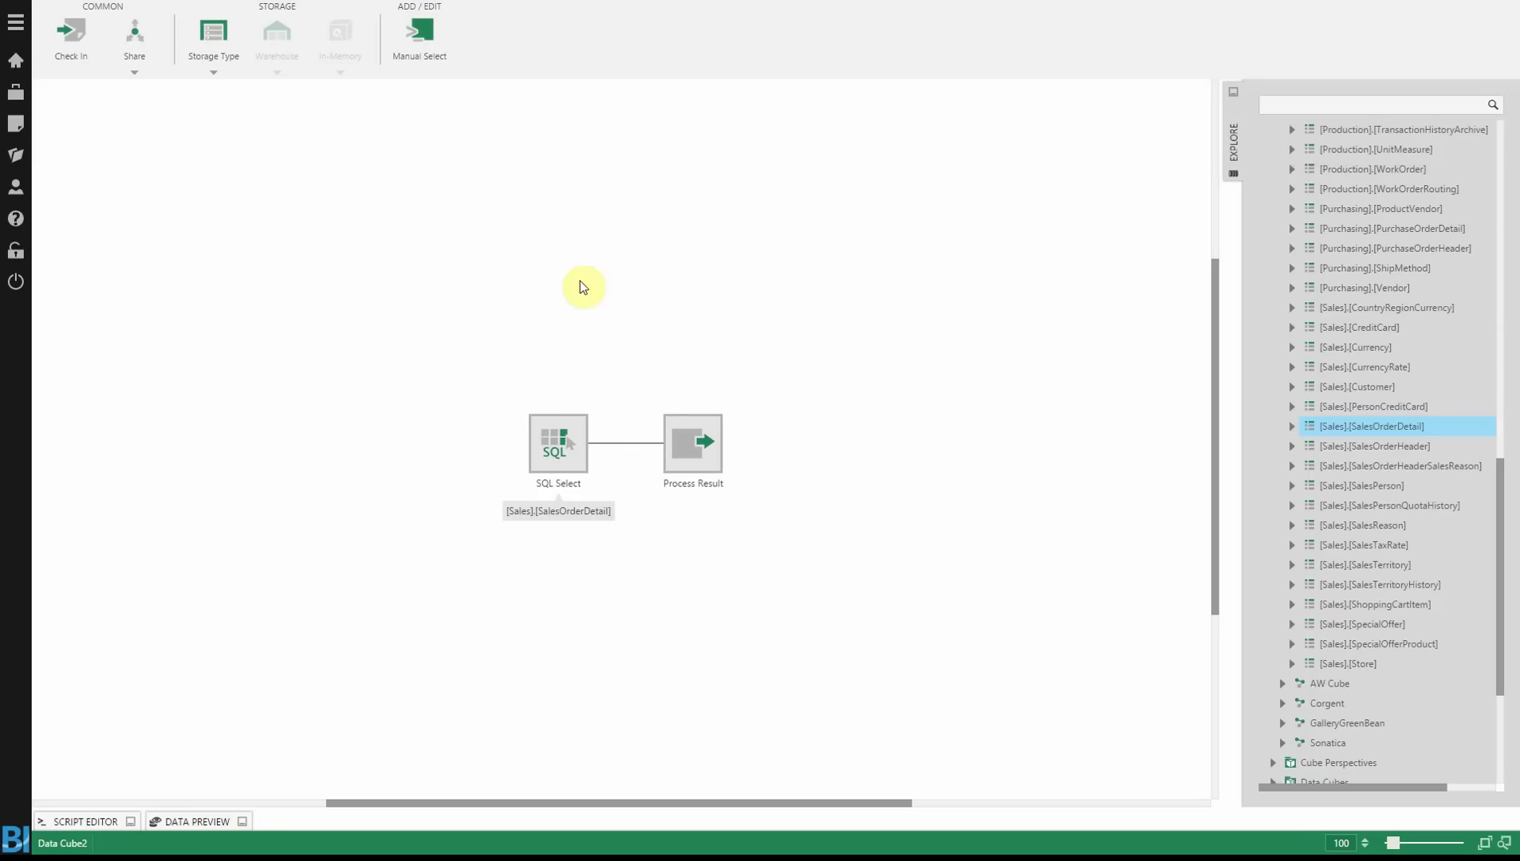
left_click(635, 444)
left_click(558, 48)
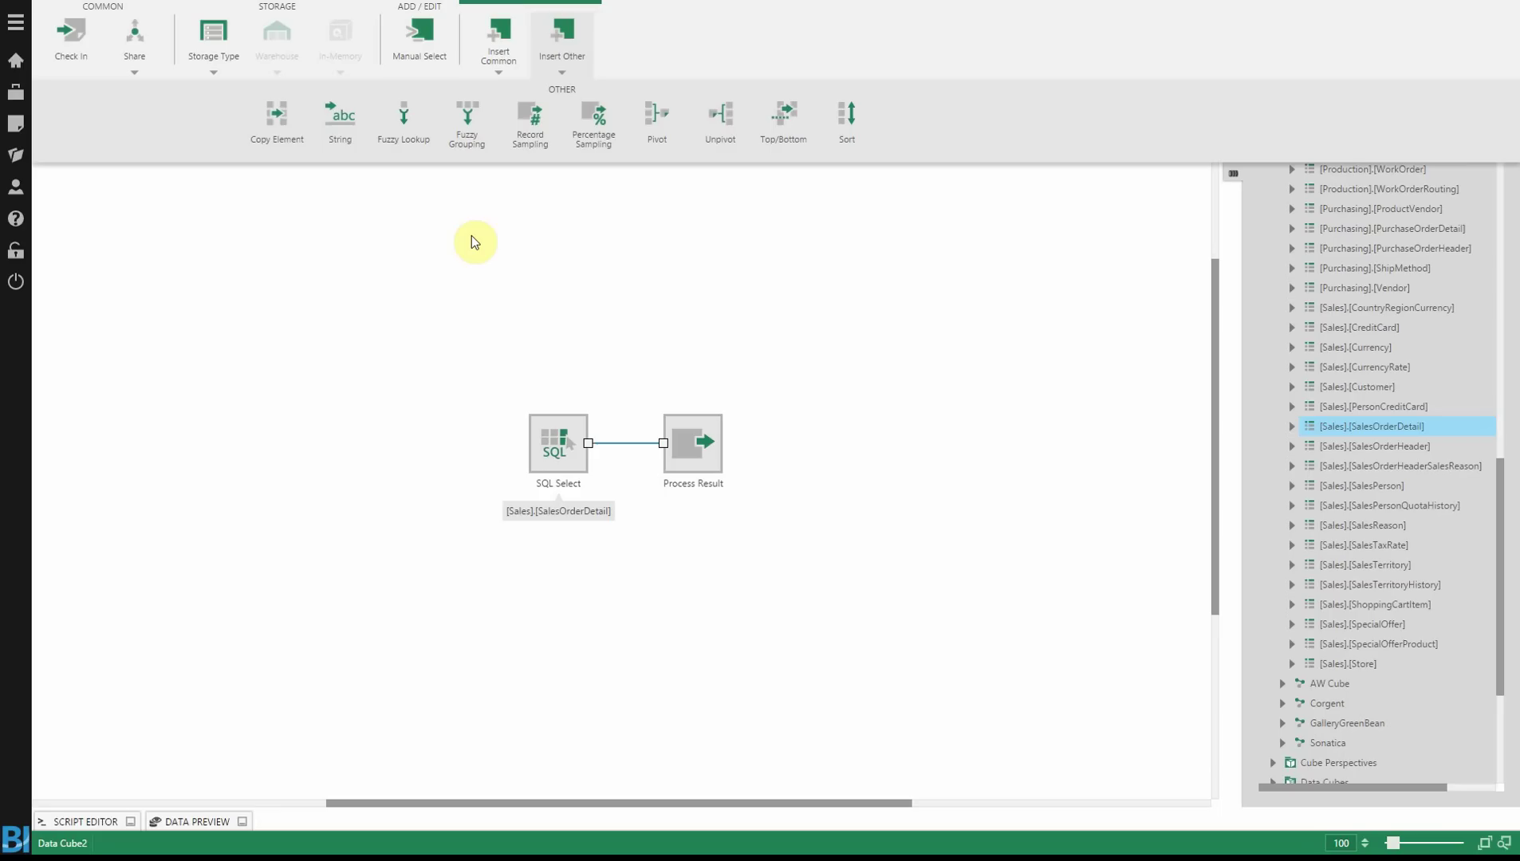
left_click(577, 272)
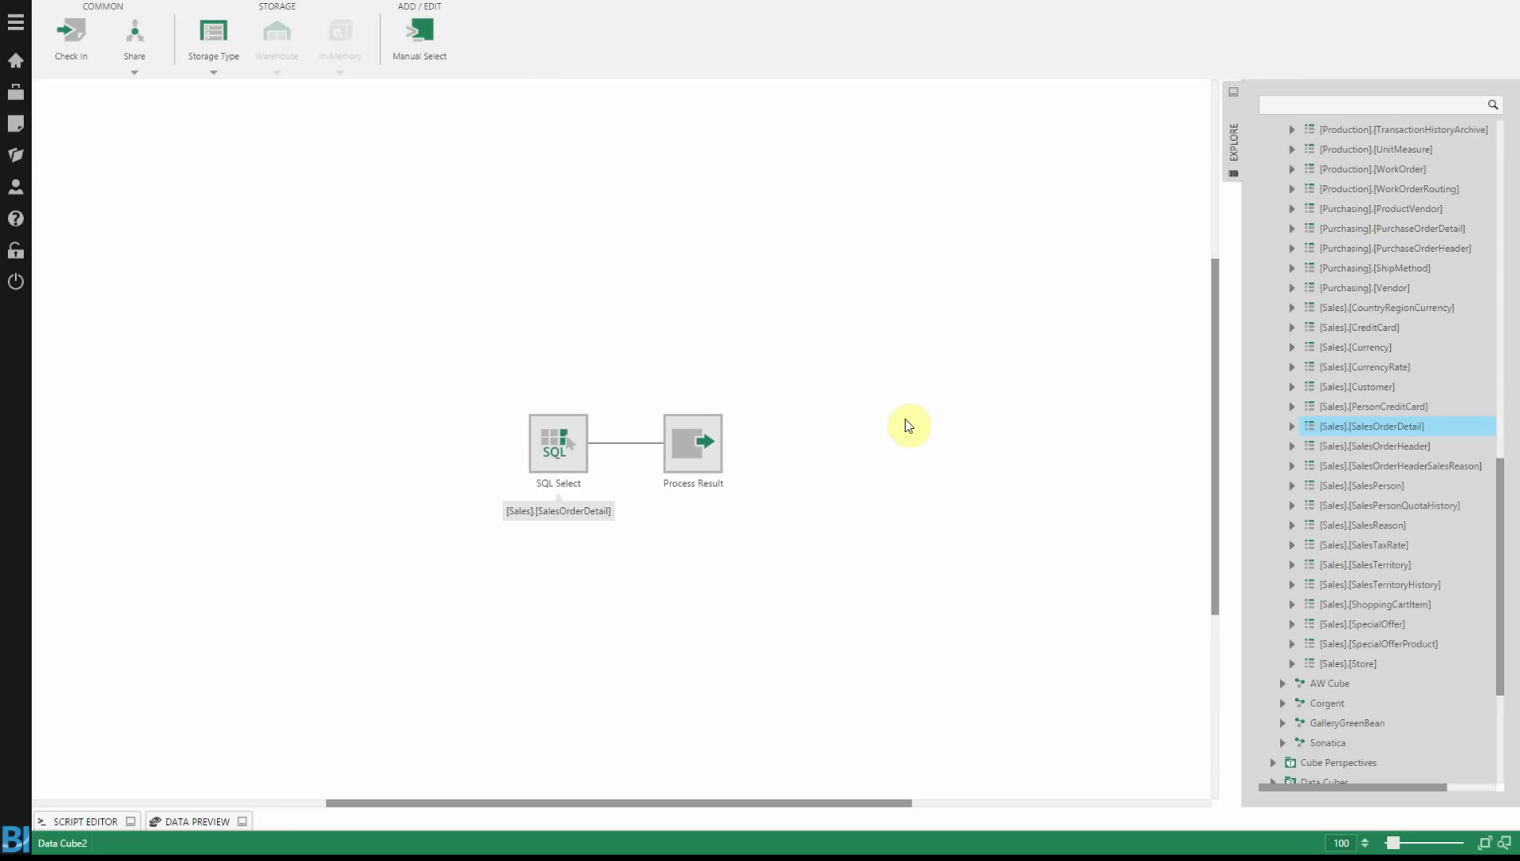
- Preview the SalesOrderDetail rows from Process Result in Data Preview, then close the elements list
left_click(700, 439)
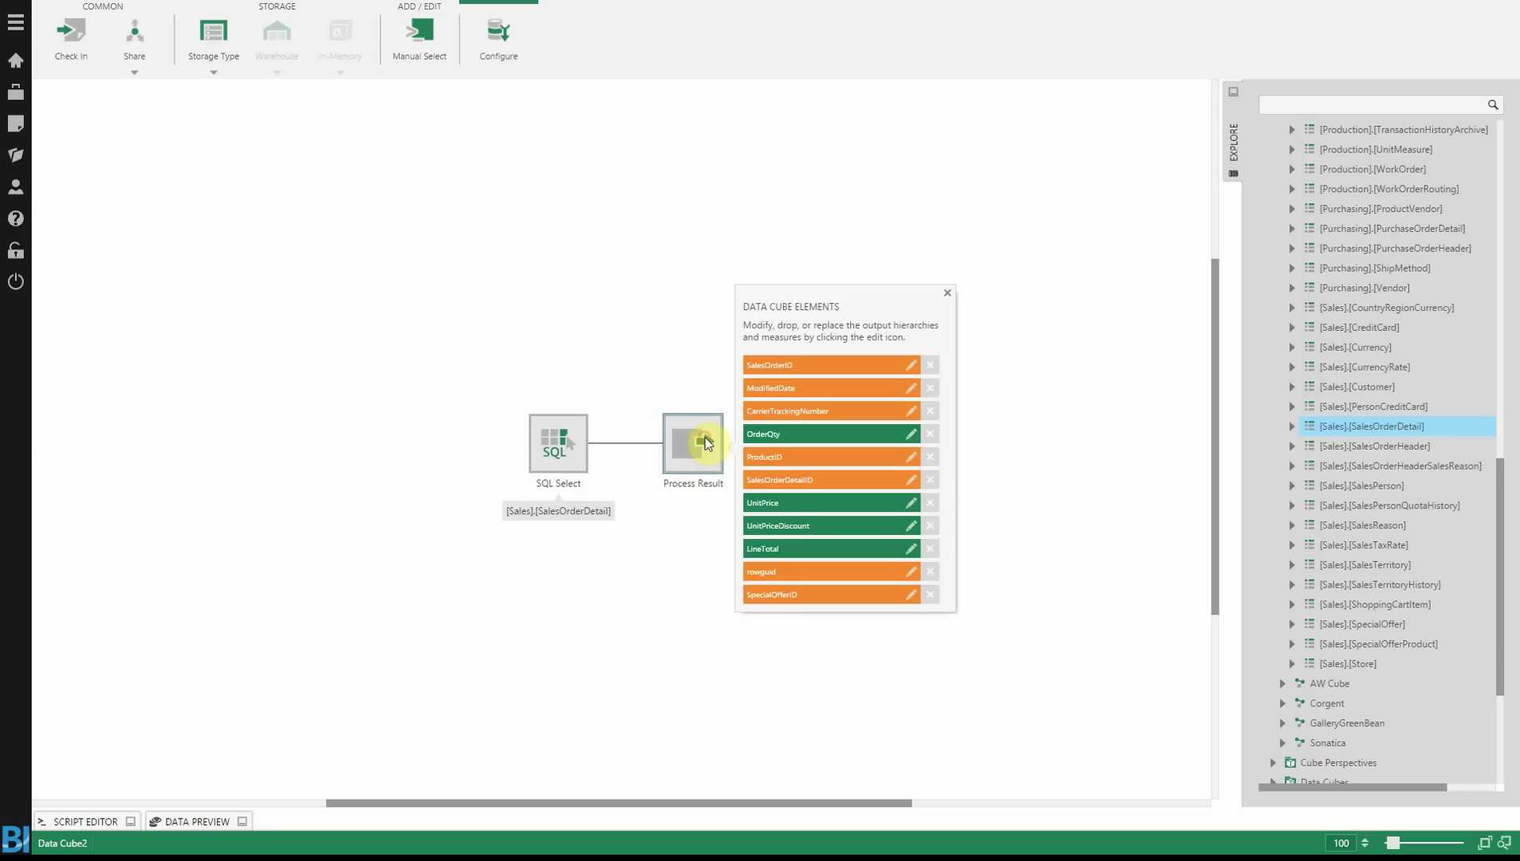
left_click(197, 821)
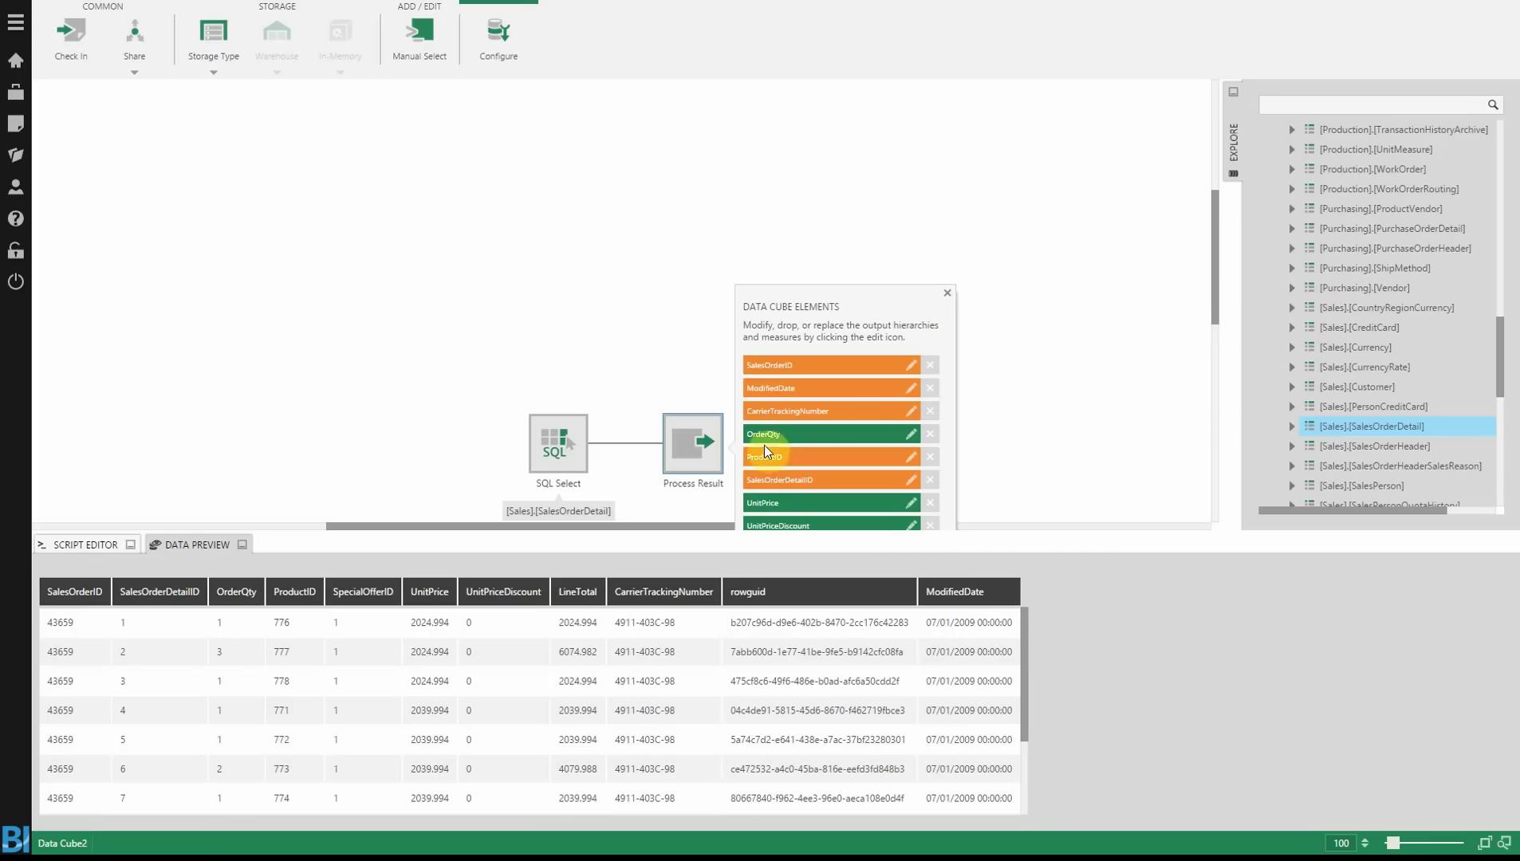
left_click(1054, 410)
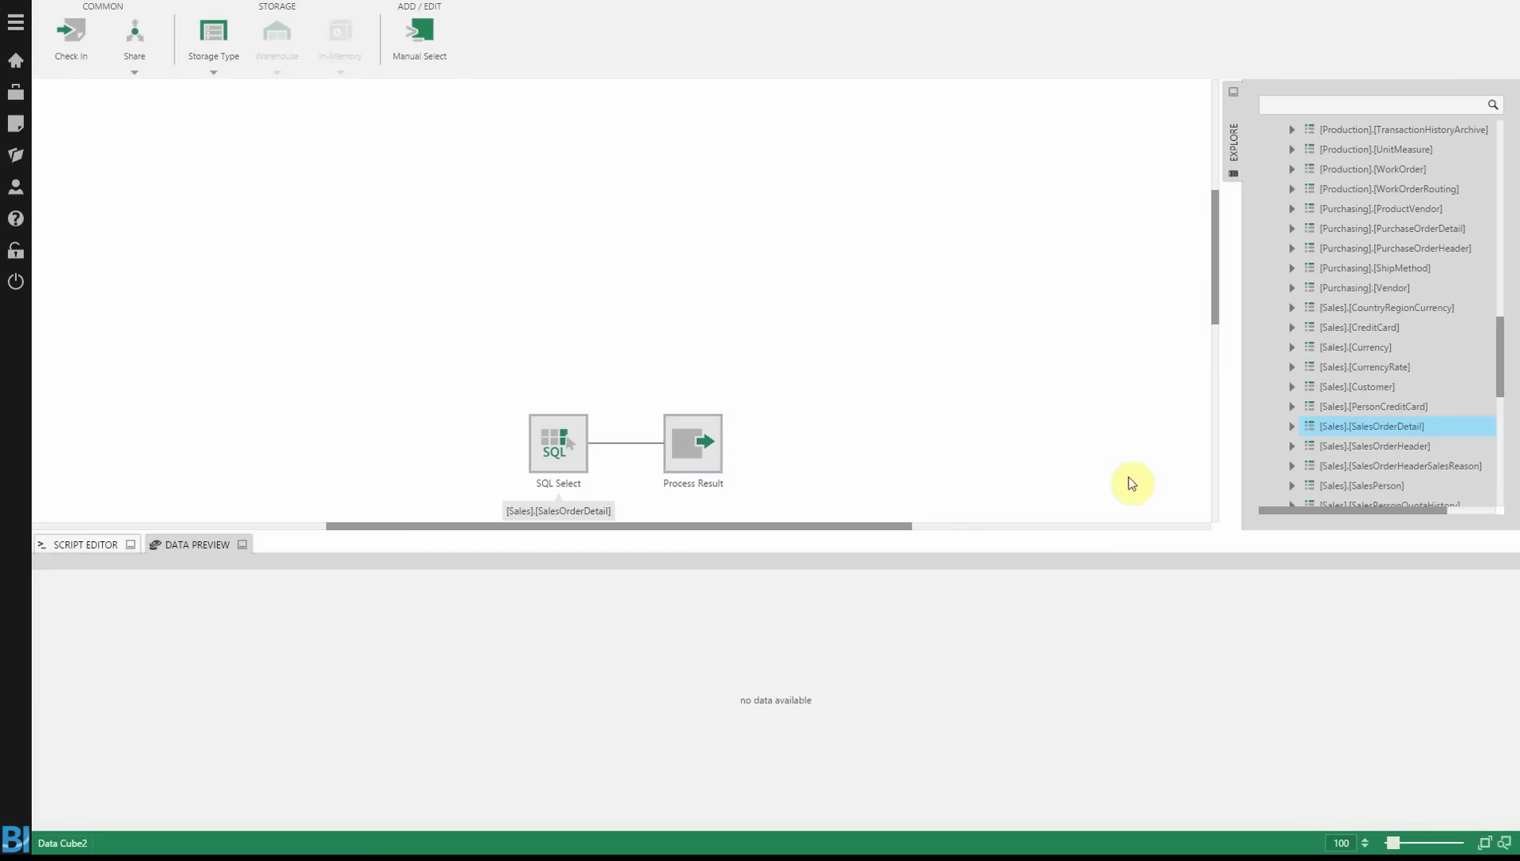
- Hide the data preview and add [Production].[Product] as a second SQL Select
left_click(171, 545)
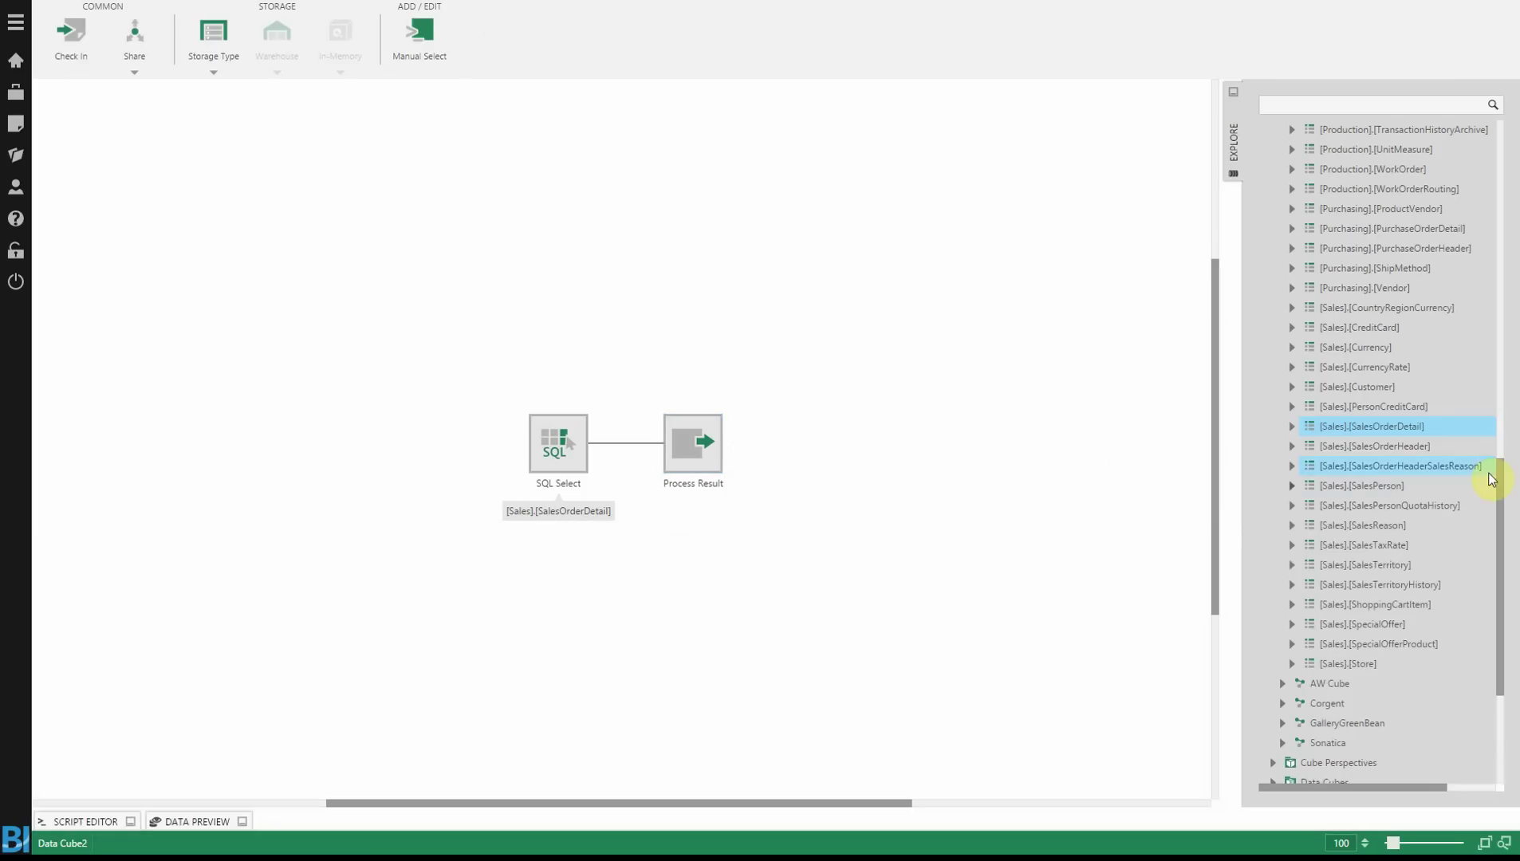
left_click_drag(1507, 468, 1505, 287)
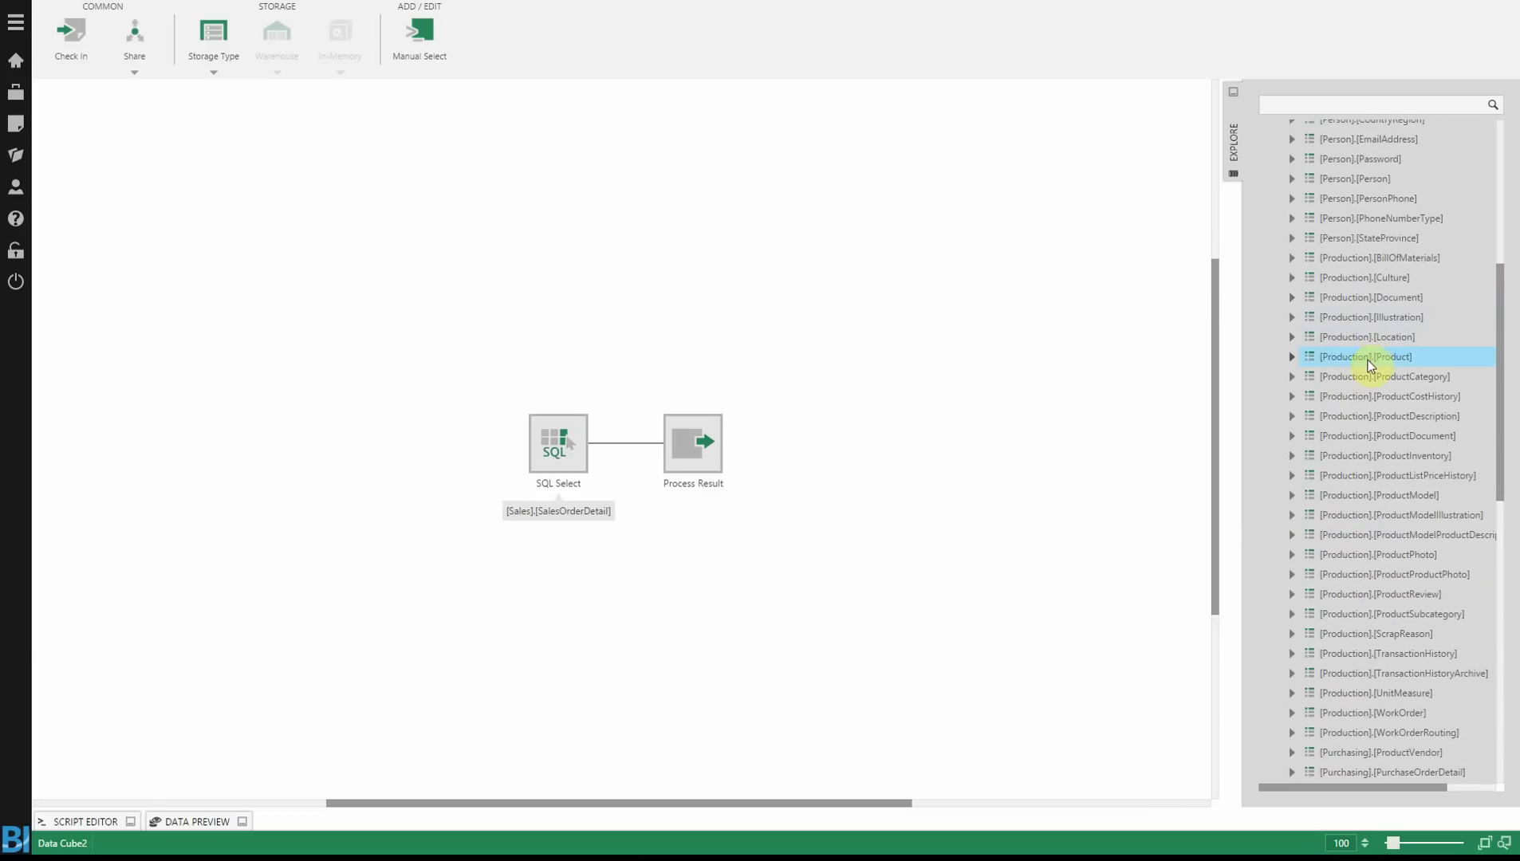
left_click_drag(1368, 364, 577, 591)
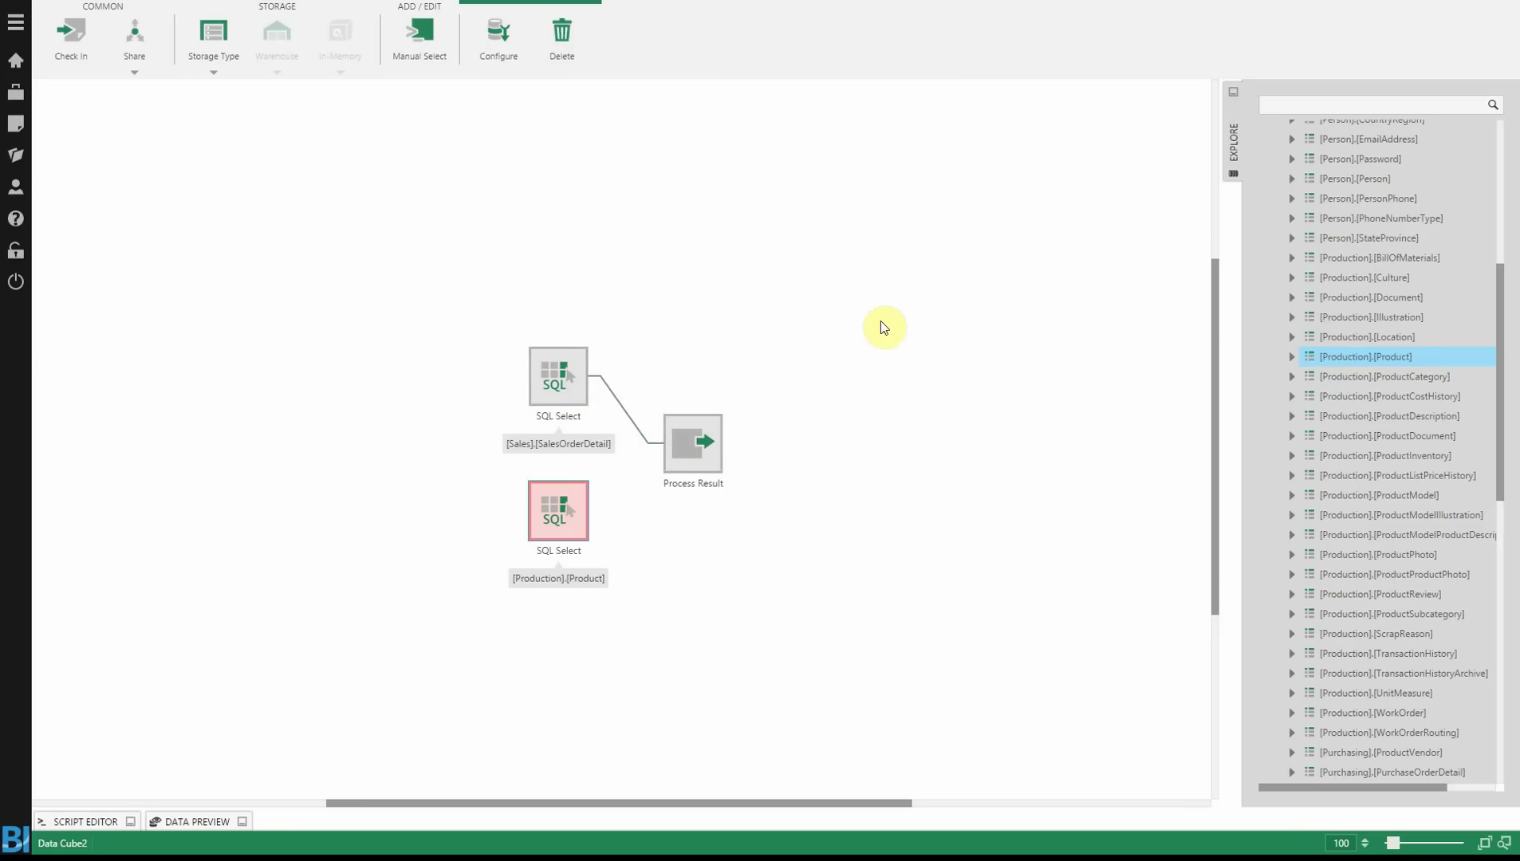
- Insert a Join before Process Result and connect the Product select into it
left_click(626, 409)
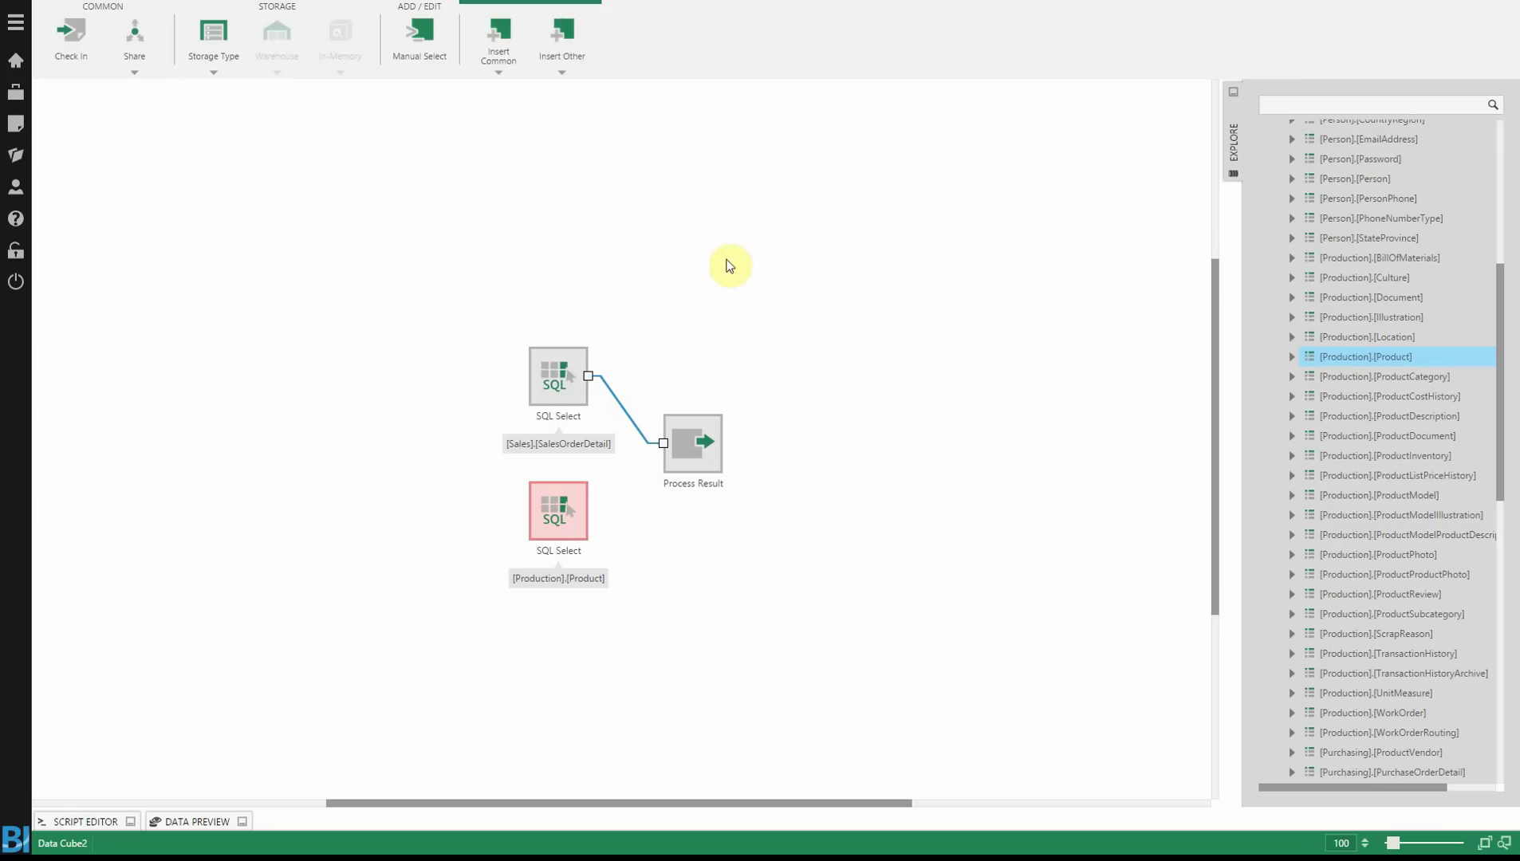
left_click(499, 52)
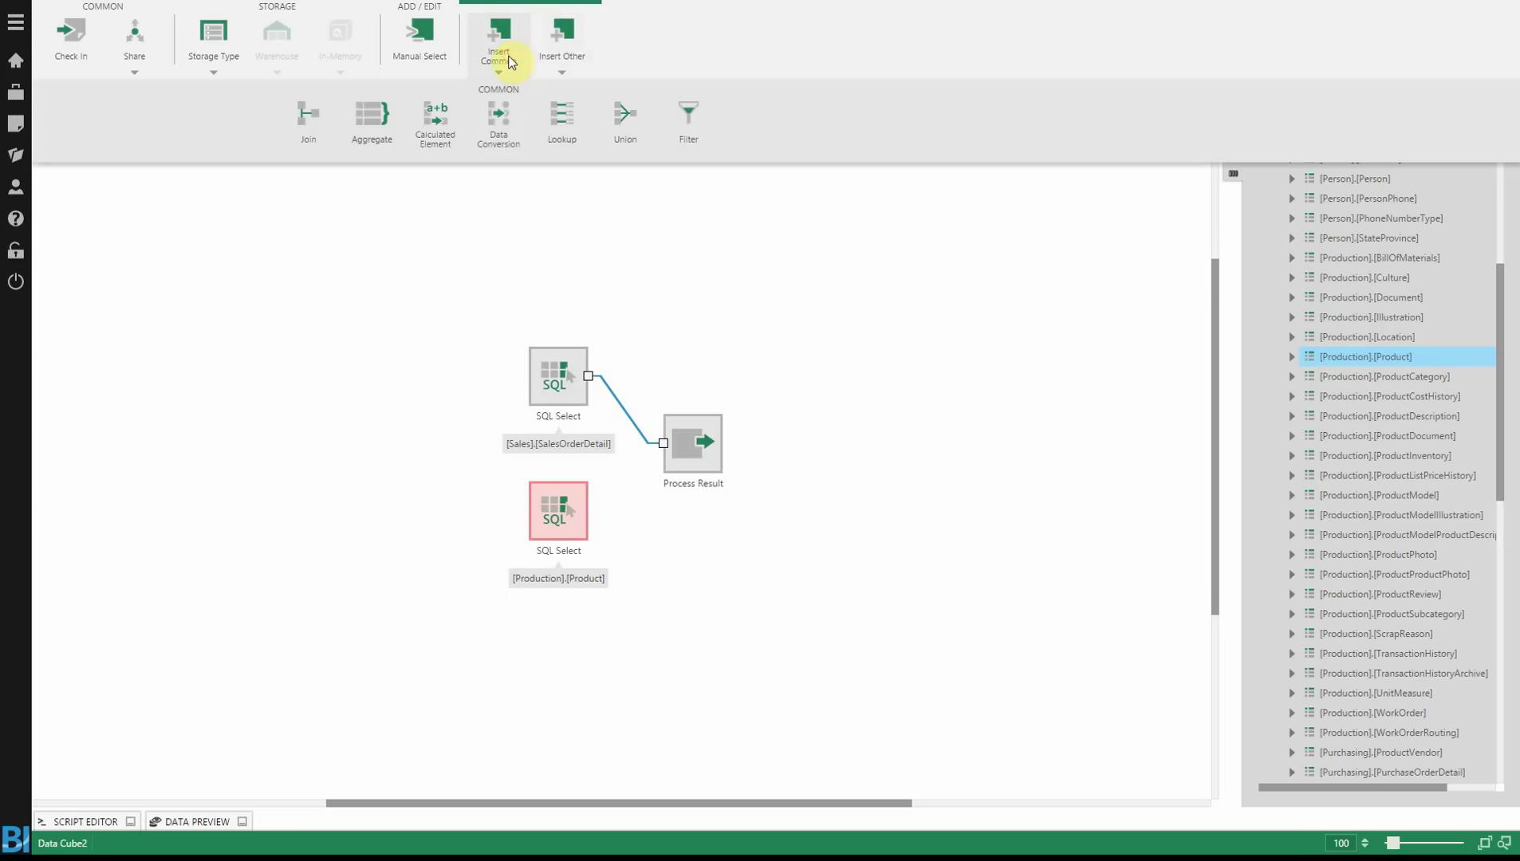
left_click(318, 128)
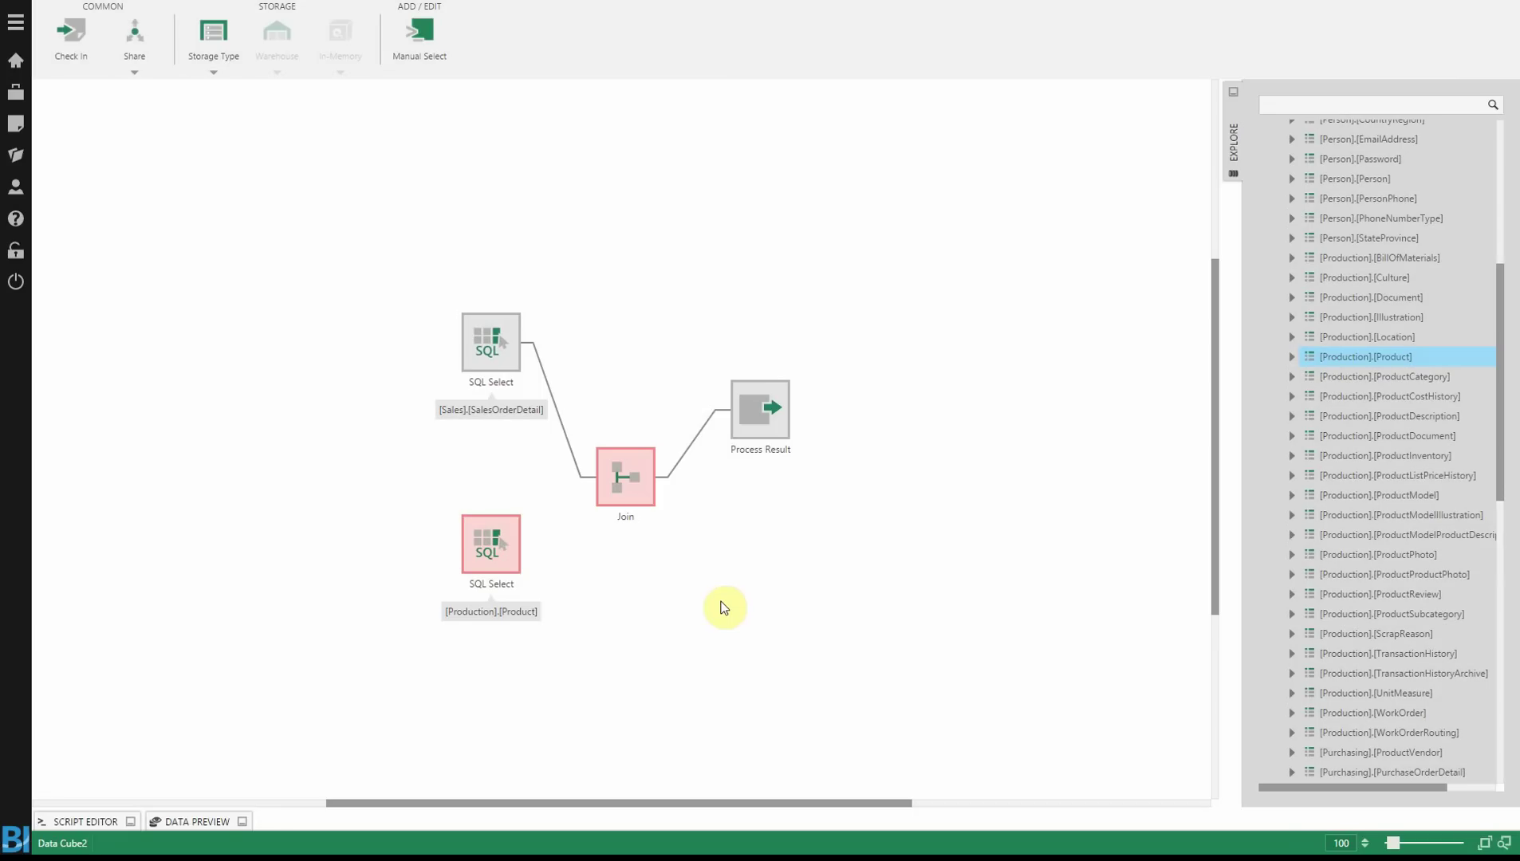
left_click(492, 544)
left_click_drag(486, 558, 628, 483)
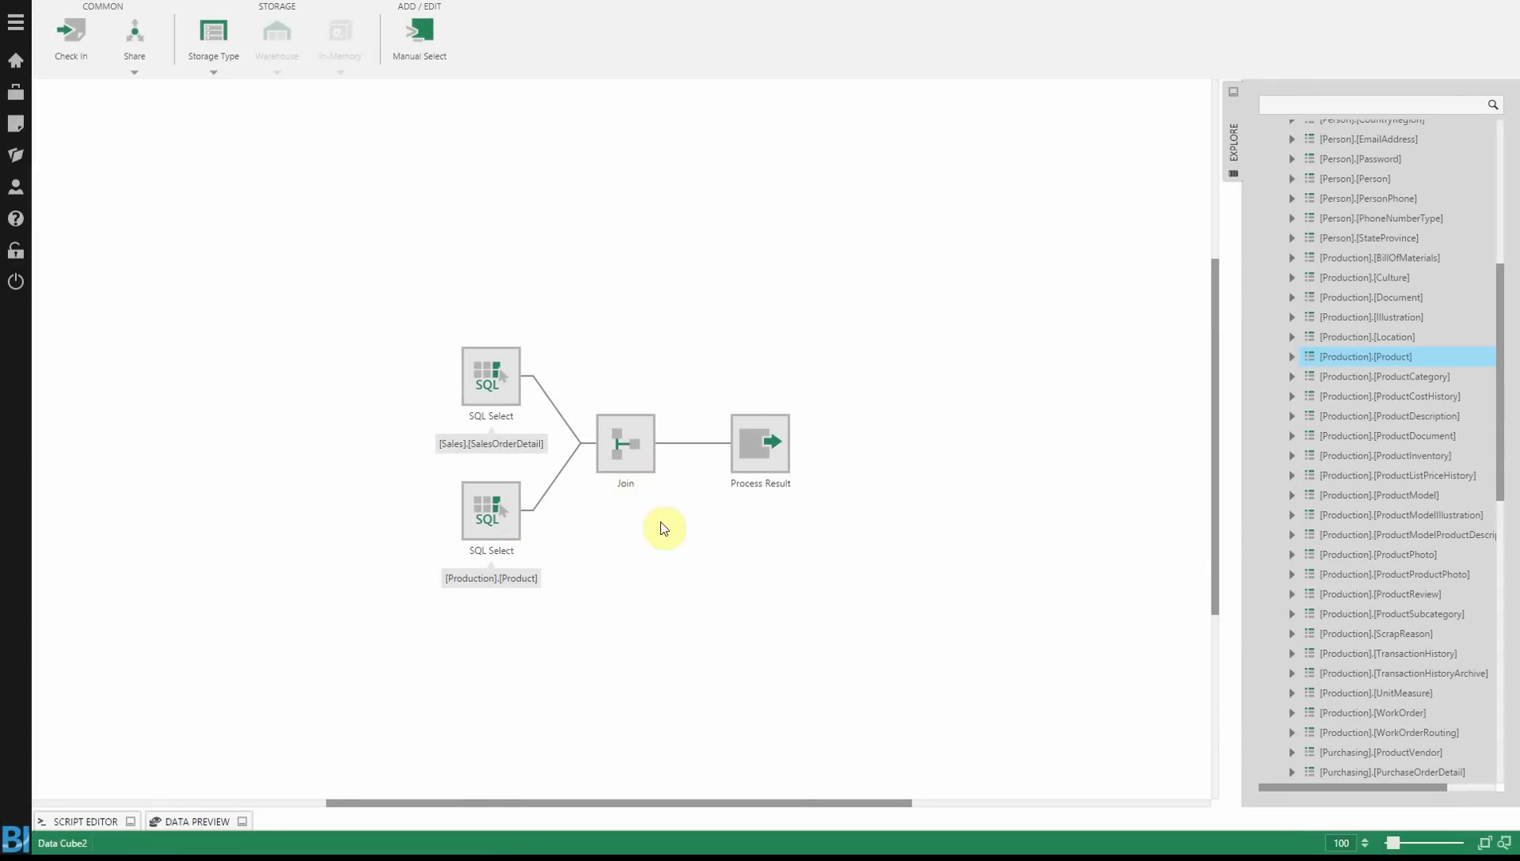
left_click(620, 439)
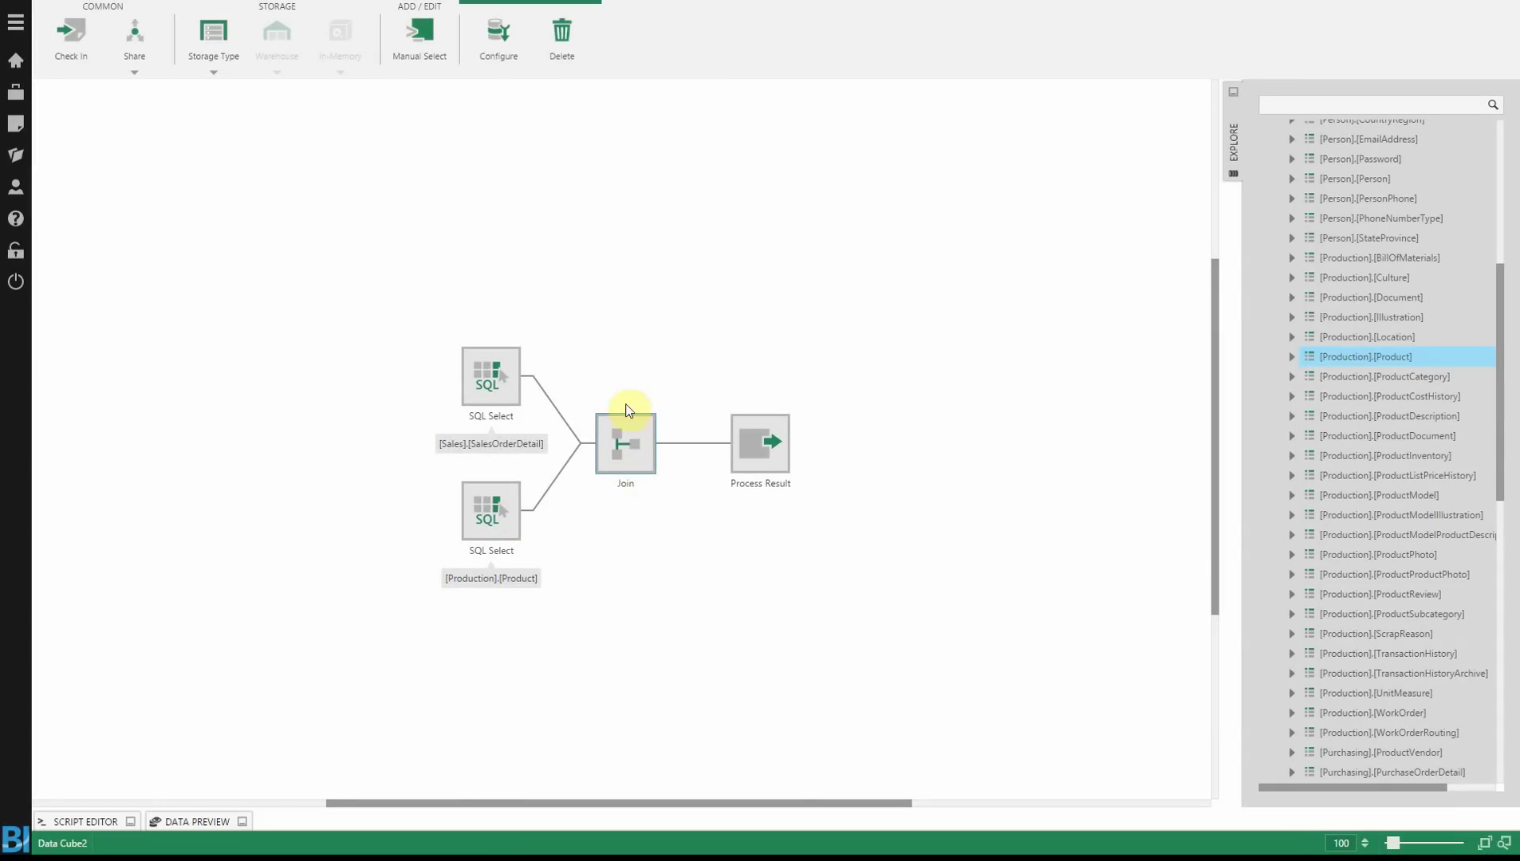
- Join SalesOrderDetail and Product on ProductID, excluding both ProductID columns, and apply
left_click(488, 39)
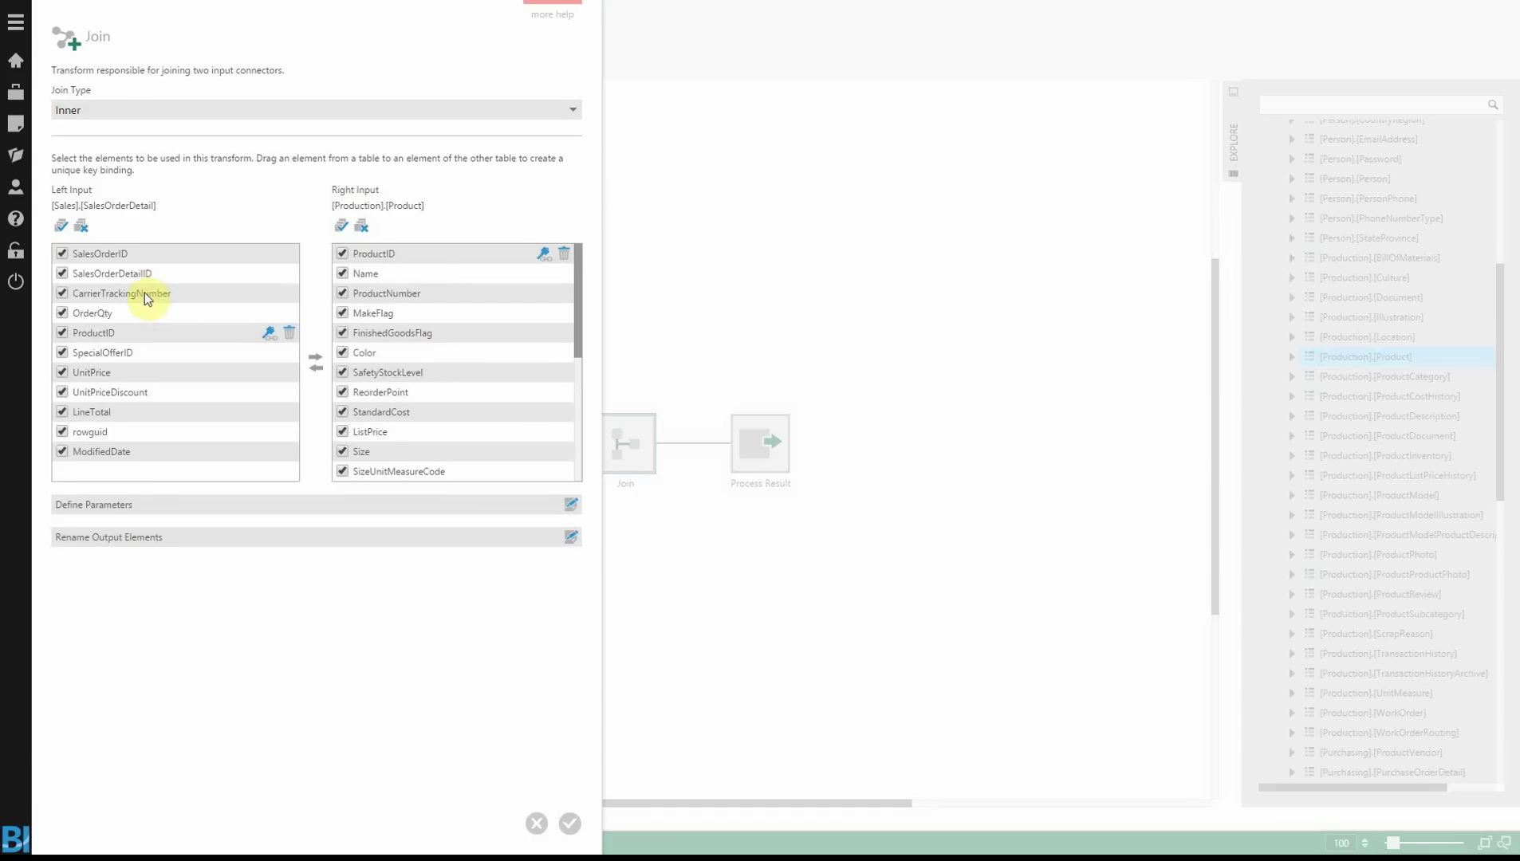
left_click(121, 332)
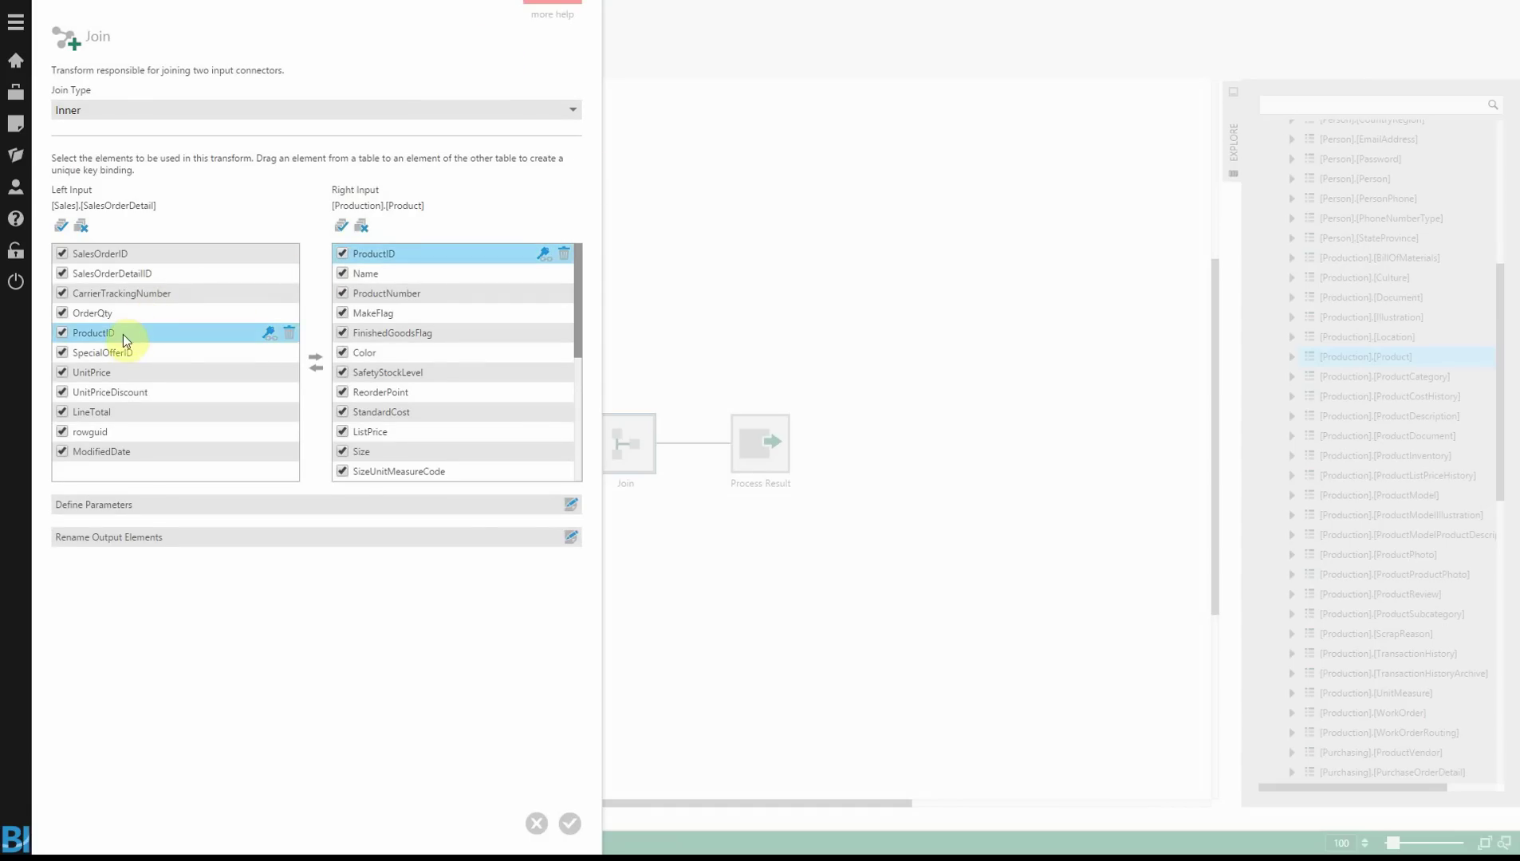
left_click_drag(116, 333, 407, 261)
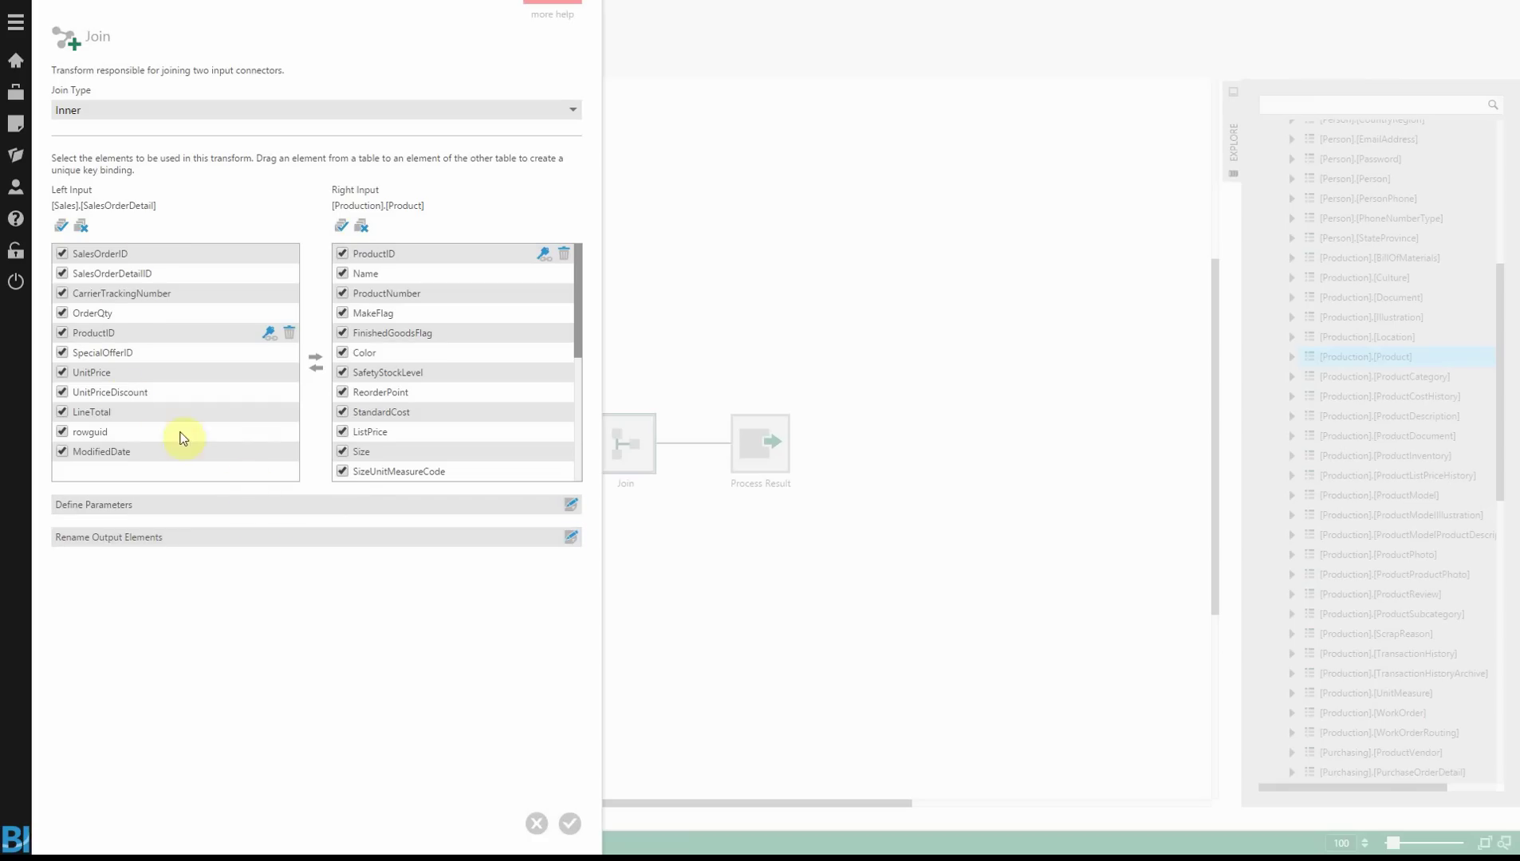
left_click(60, 335)
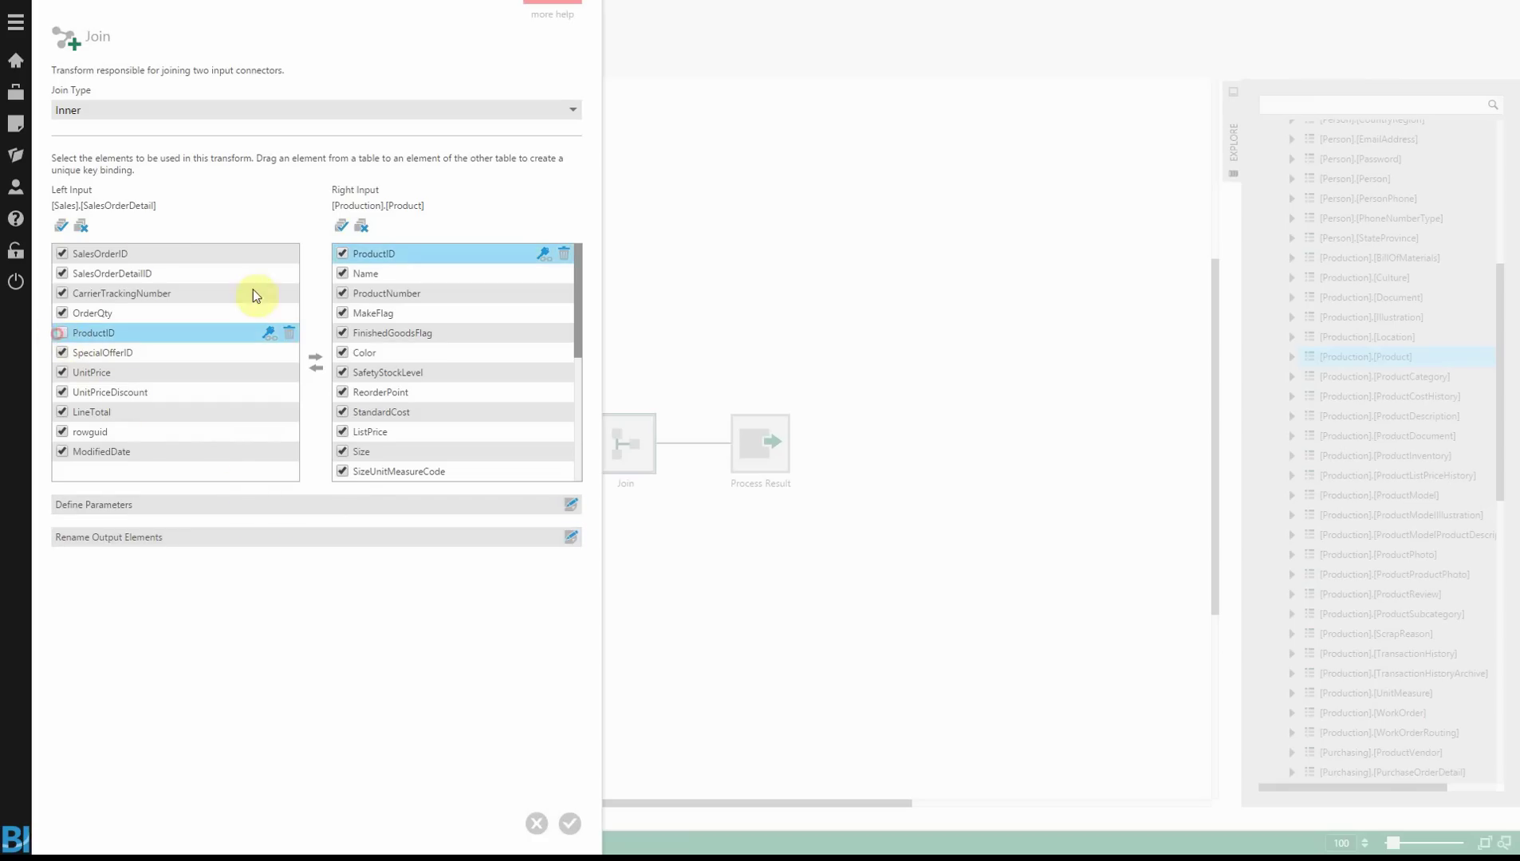
left_click(342, 254)
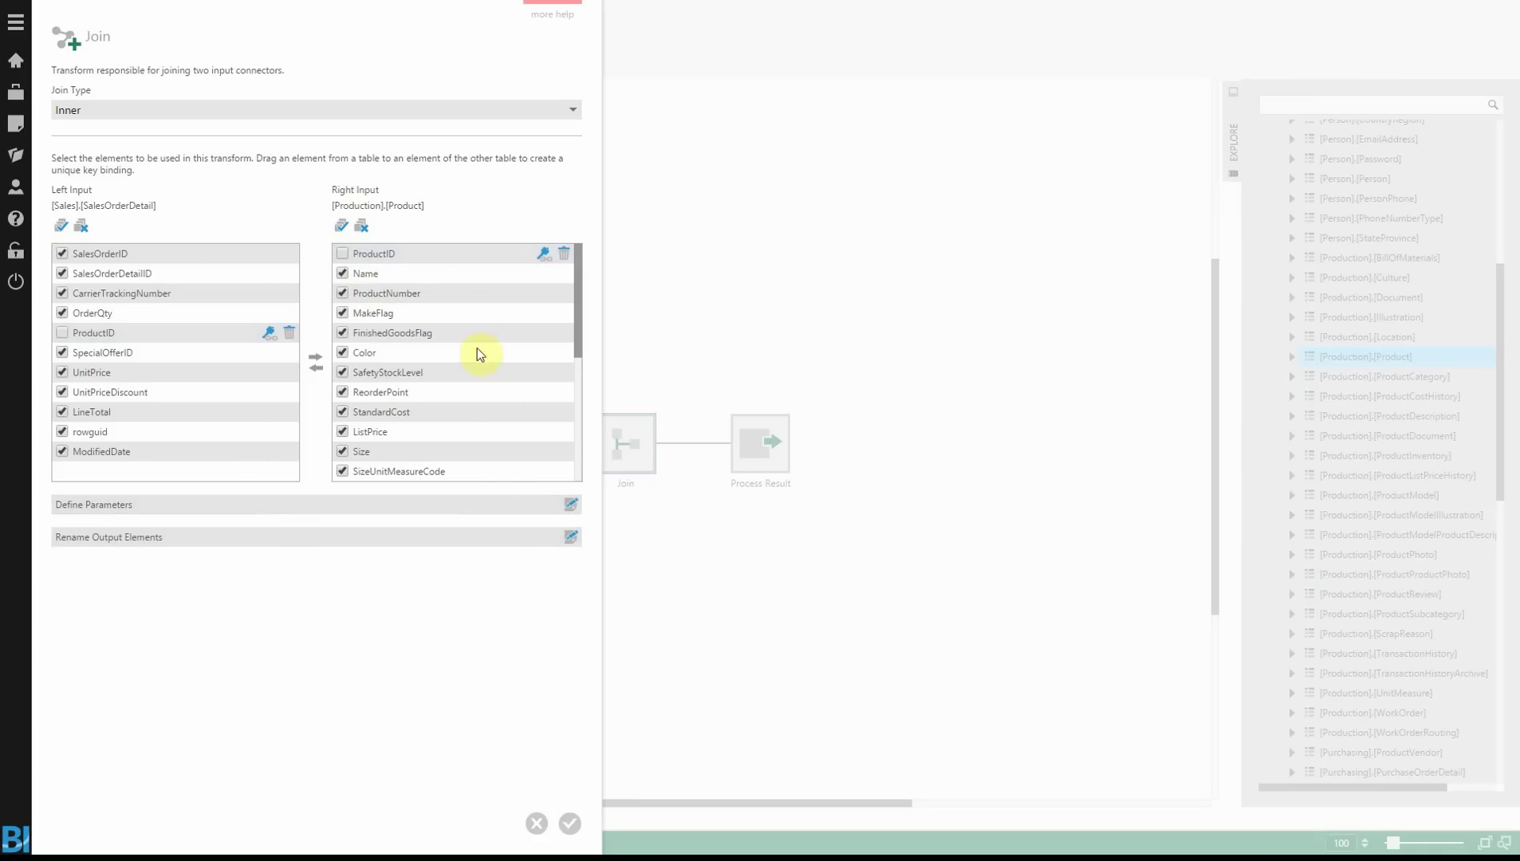
left_click(571, 822)
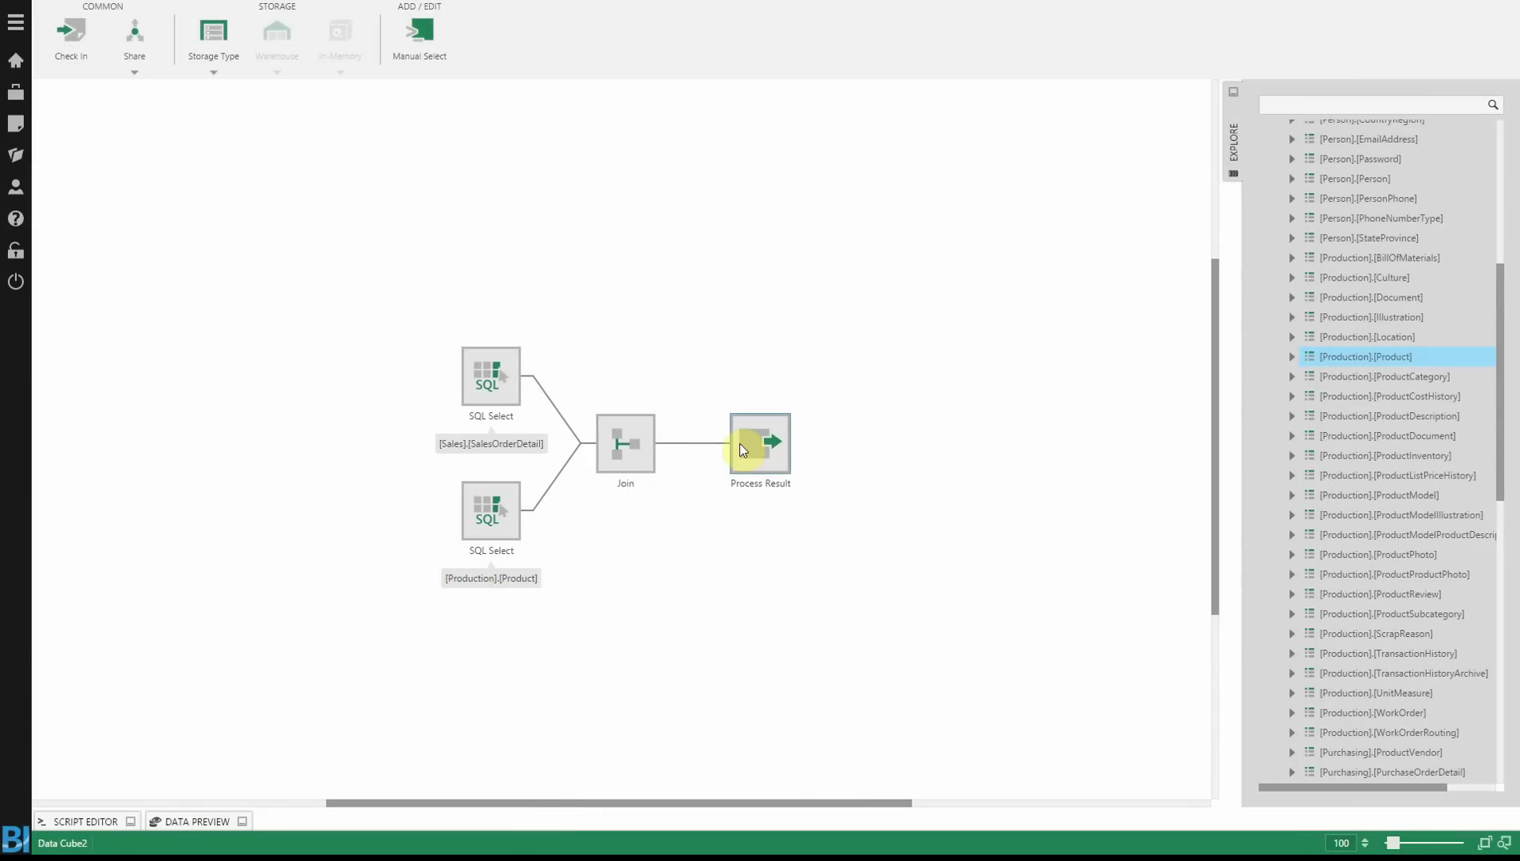
left_click(740, 445)
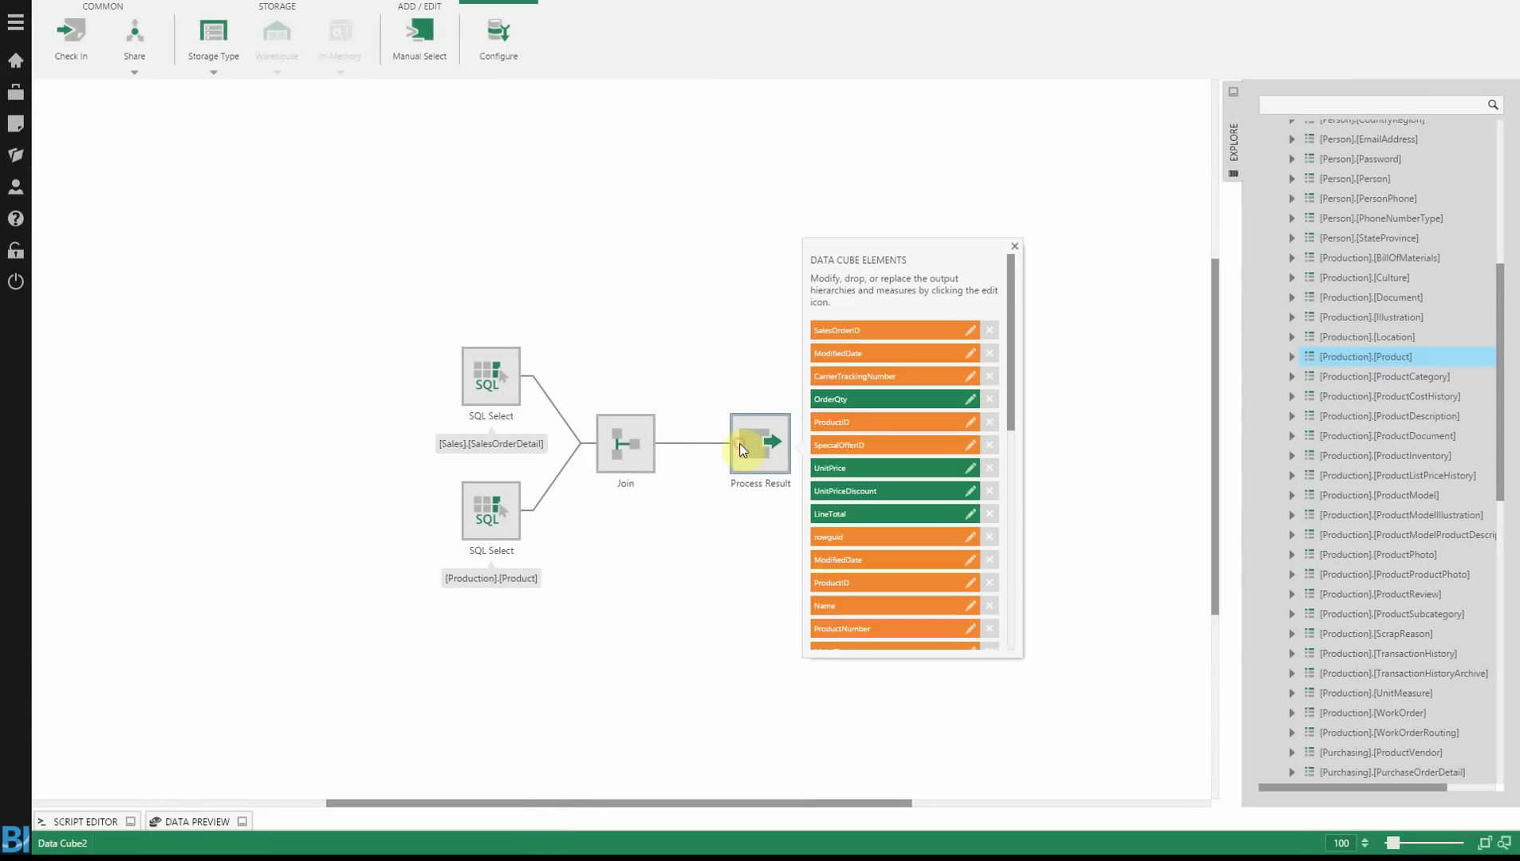
left_click(212, 818)
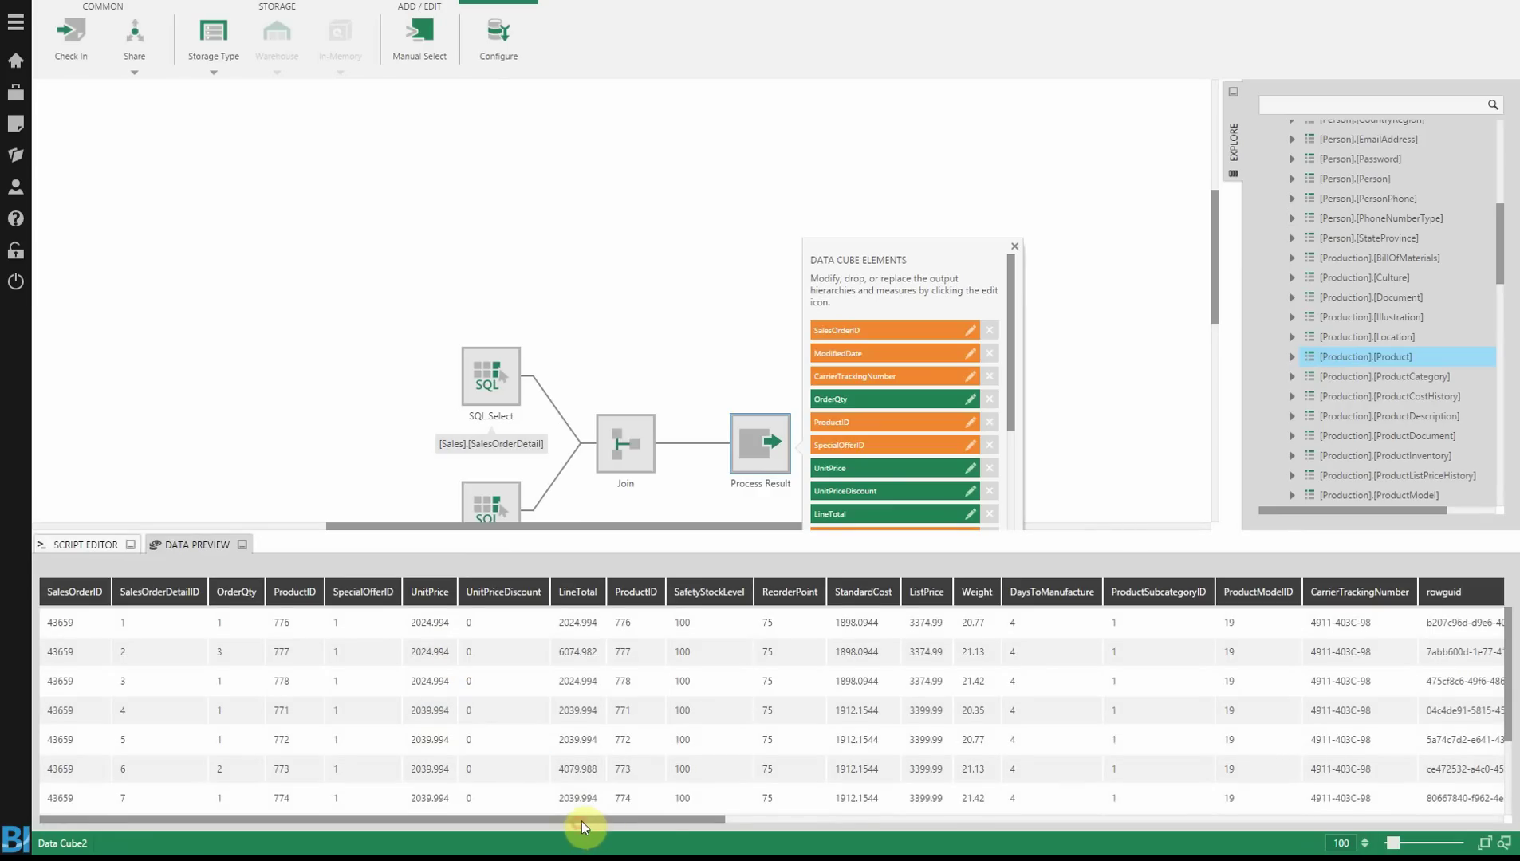
scroll(610, 820, "down", 3)
scroll(604, 737, "up", 3)
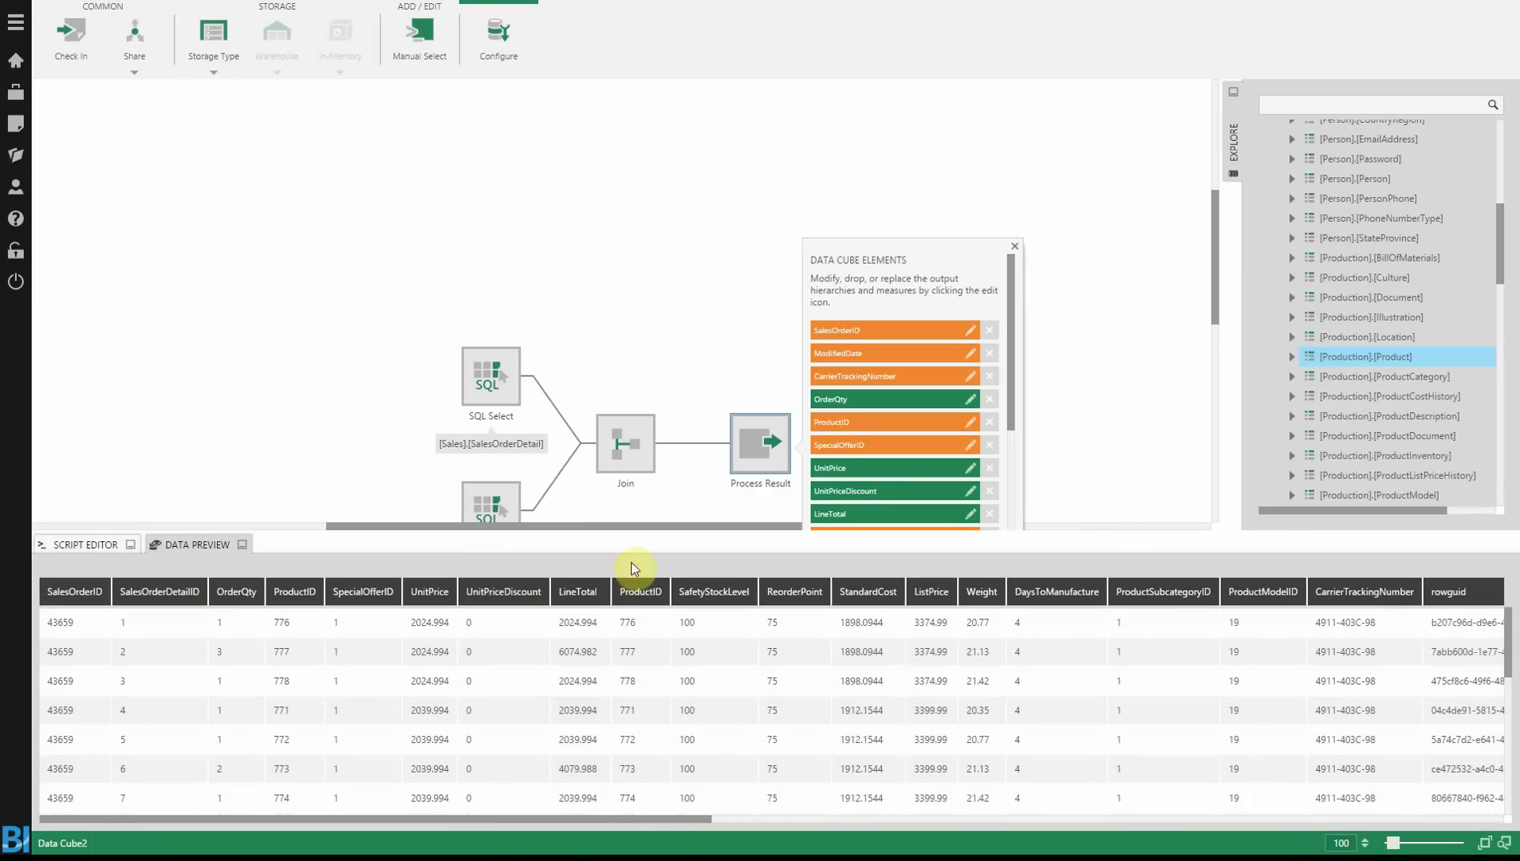
left_click(680, 330)
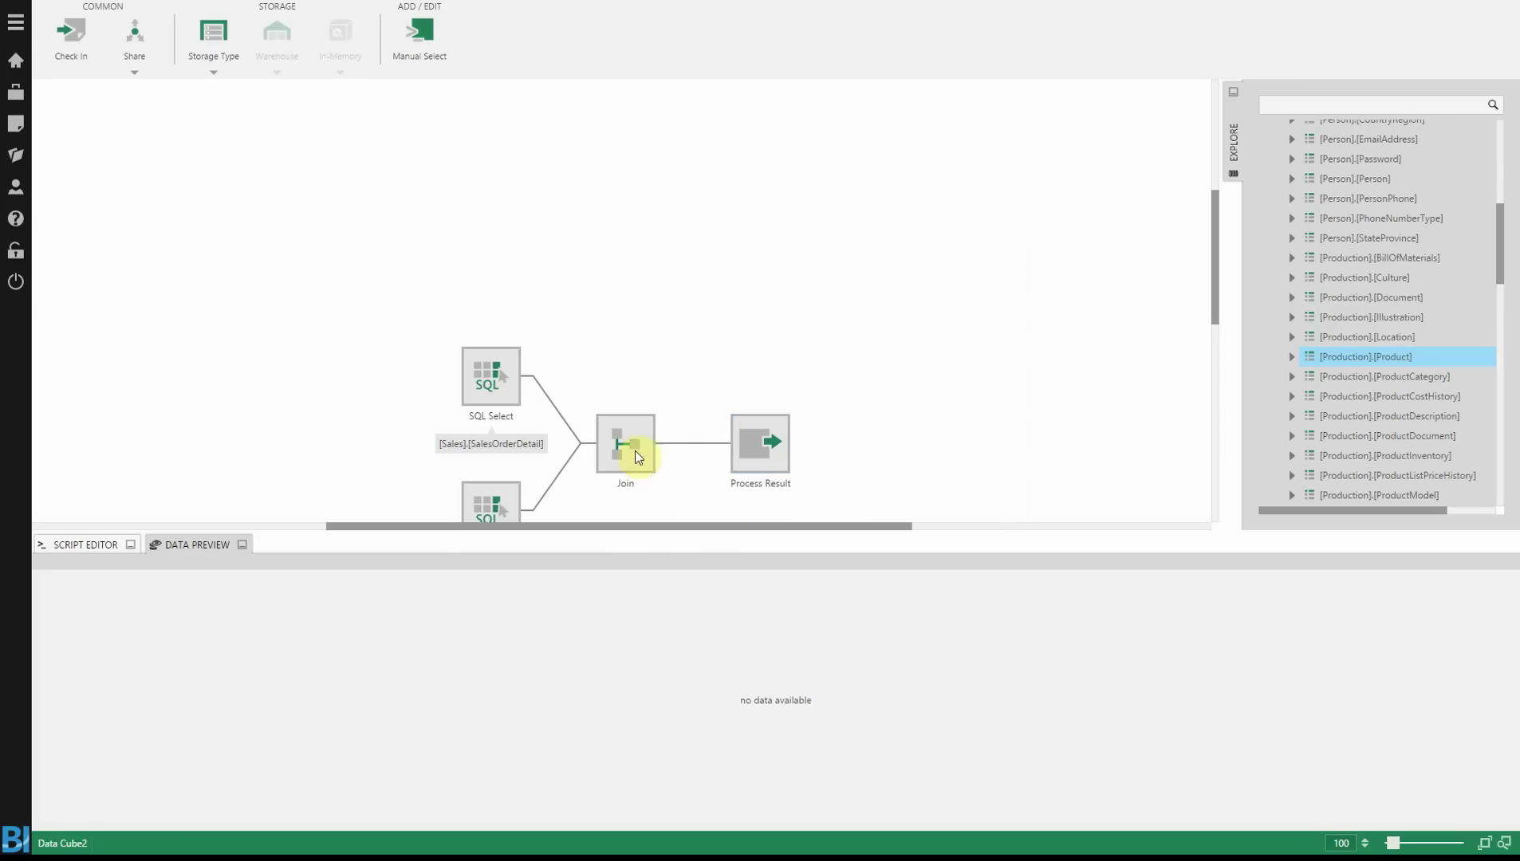
- Add [Sales].[SalesOrderHeader] to the flow and insert a second Join before Process Result
left_click(200, 544)
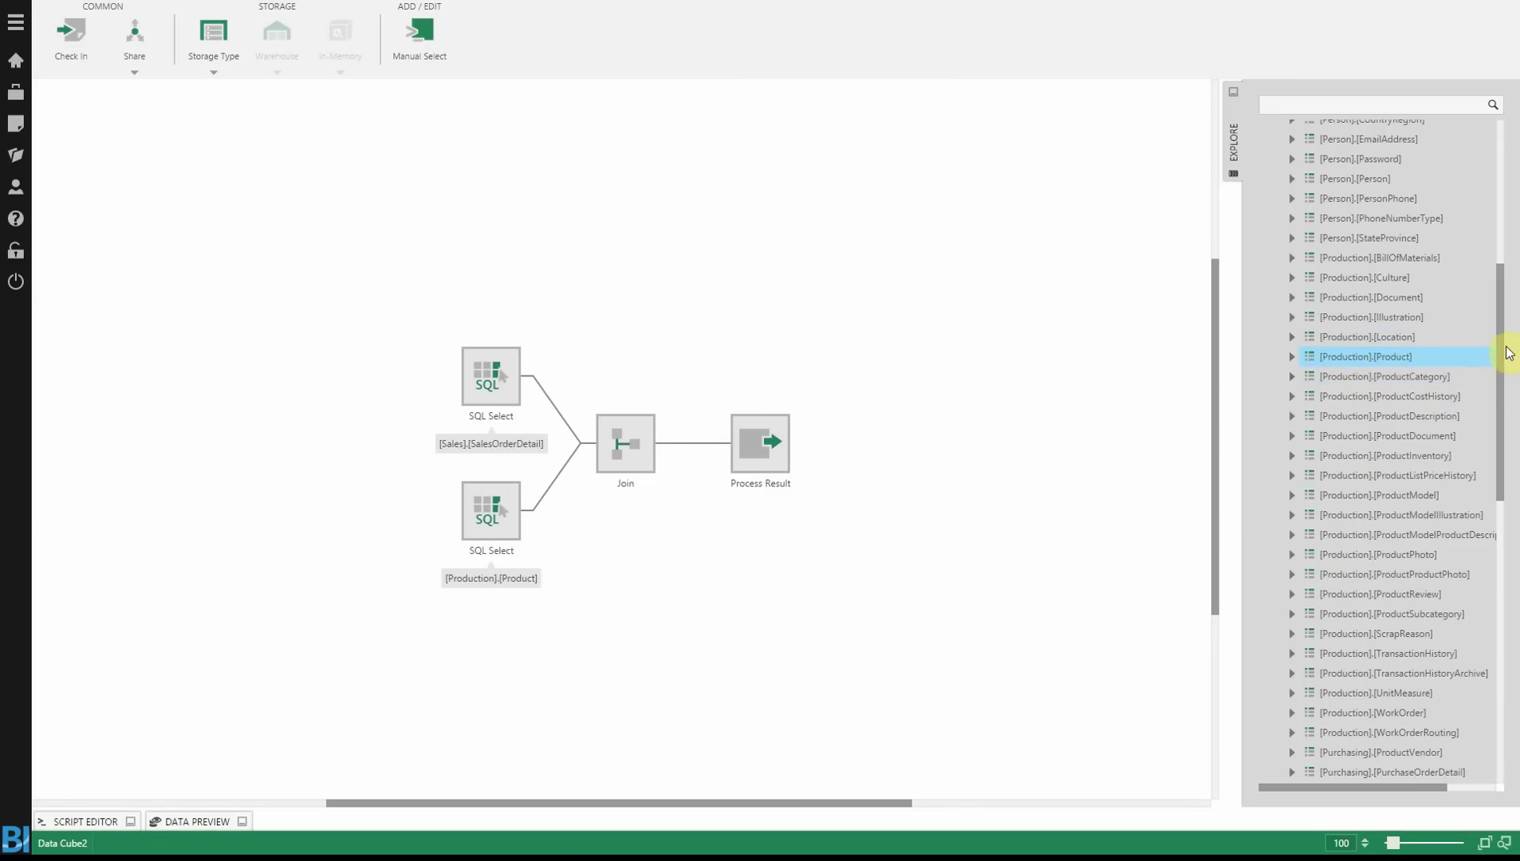
mouse_move(1500, 353)
left_mouse_down()
mouse_move(1500, 558)
mouse_move(1515, 568)
left_mouse_up()
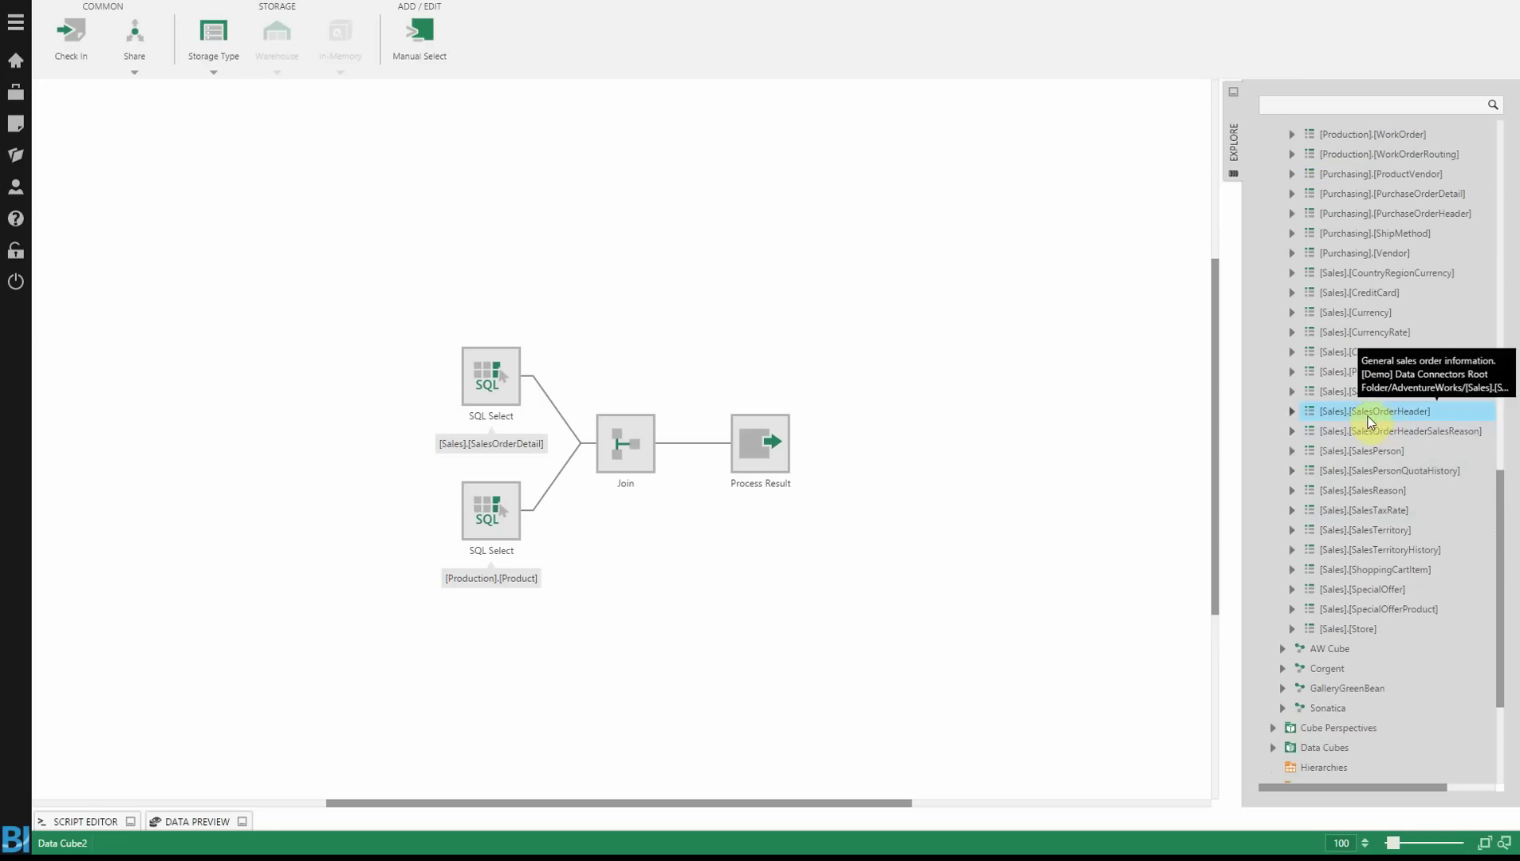
left_click_drag(1369, 413, 539, 587)
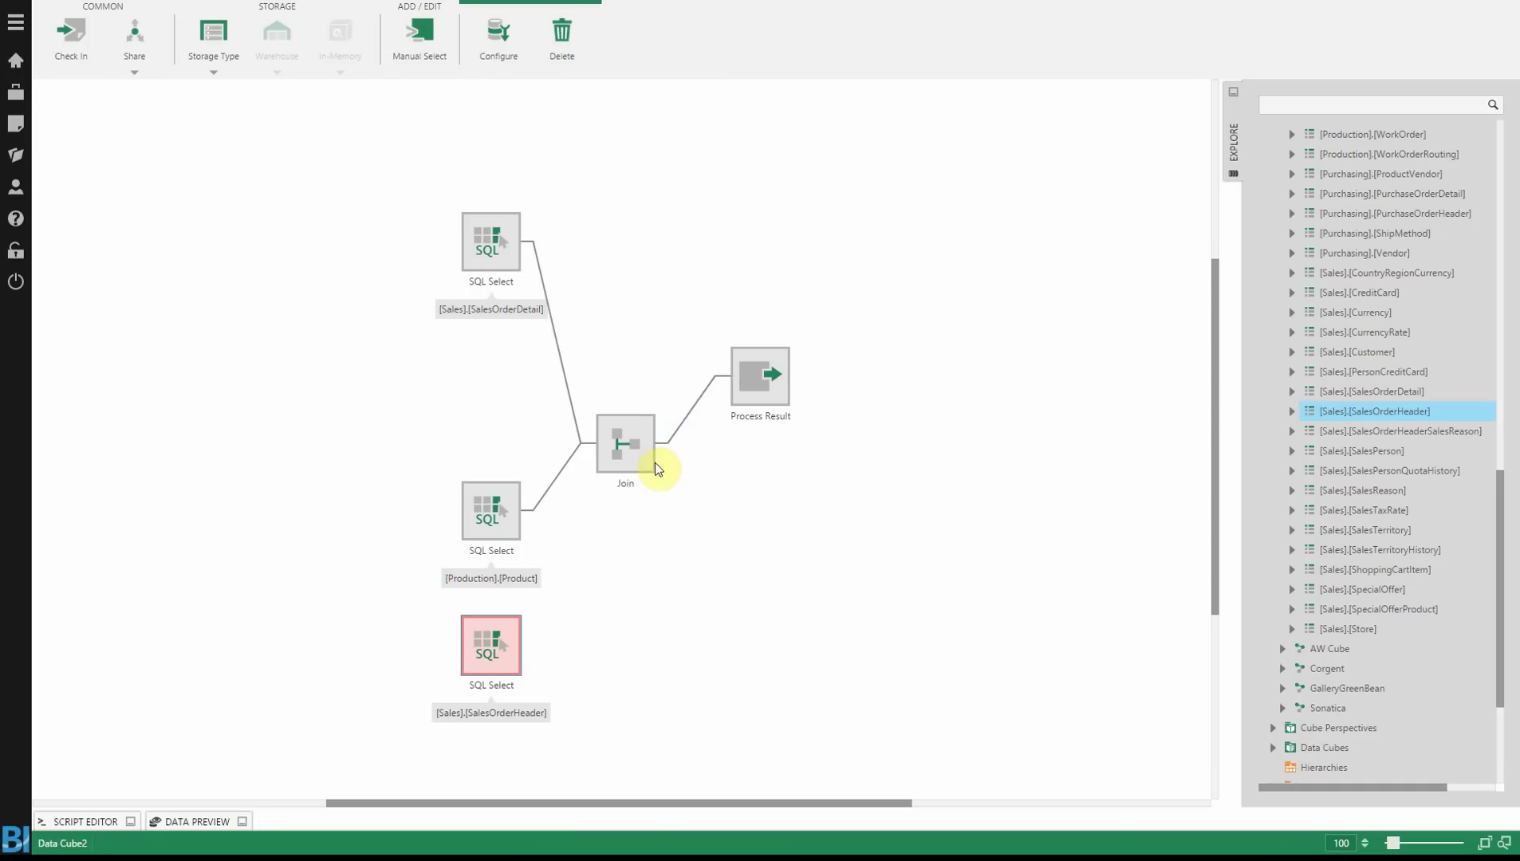
left_click(696, 410)
left_click(493, 42)
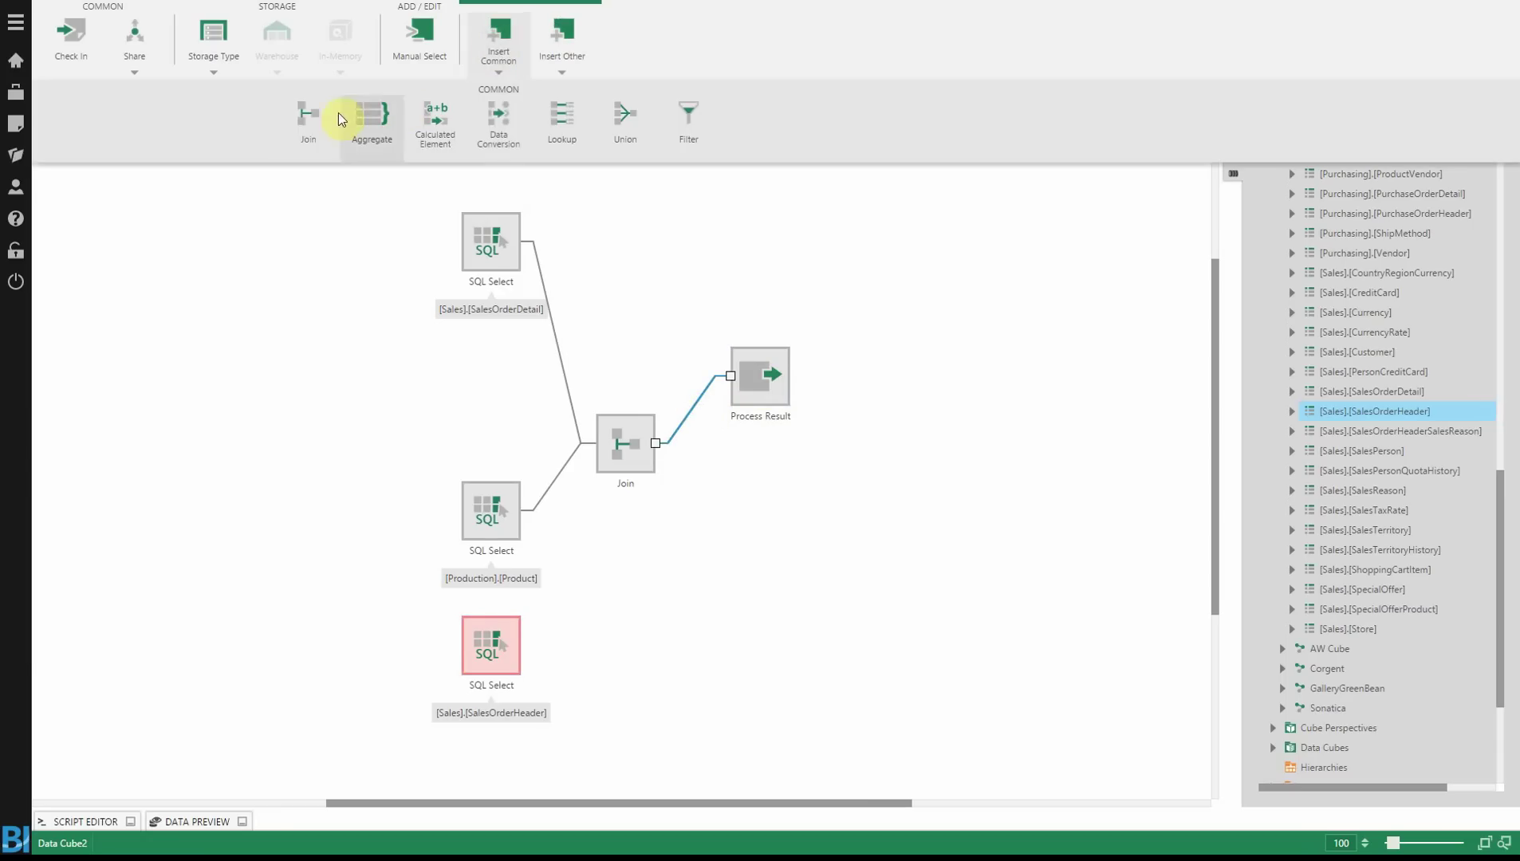
left_click(303, 117)
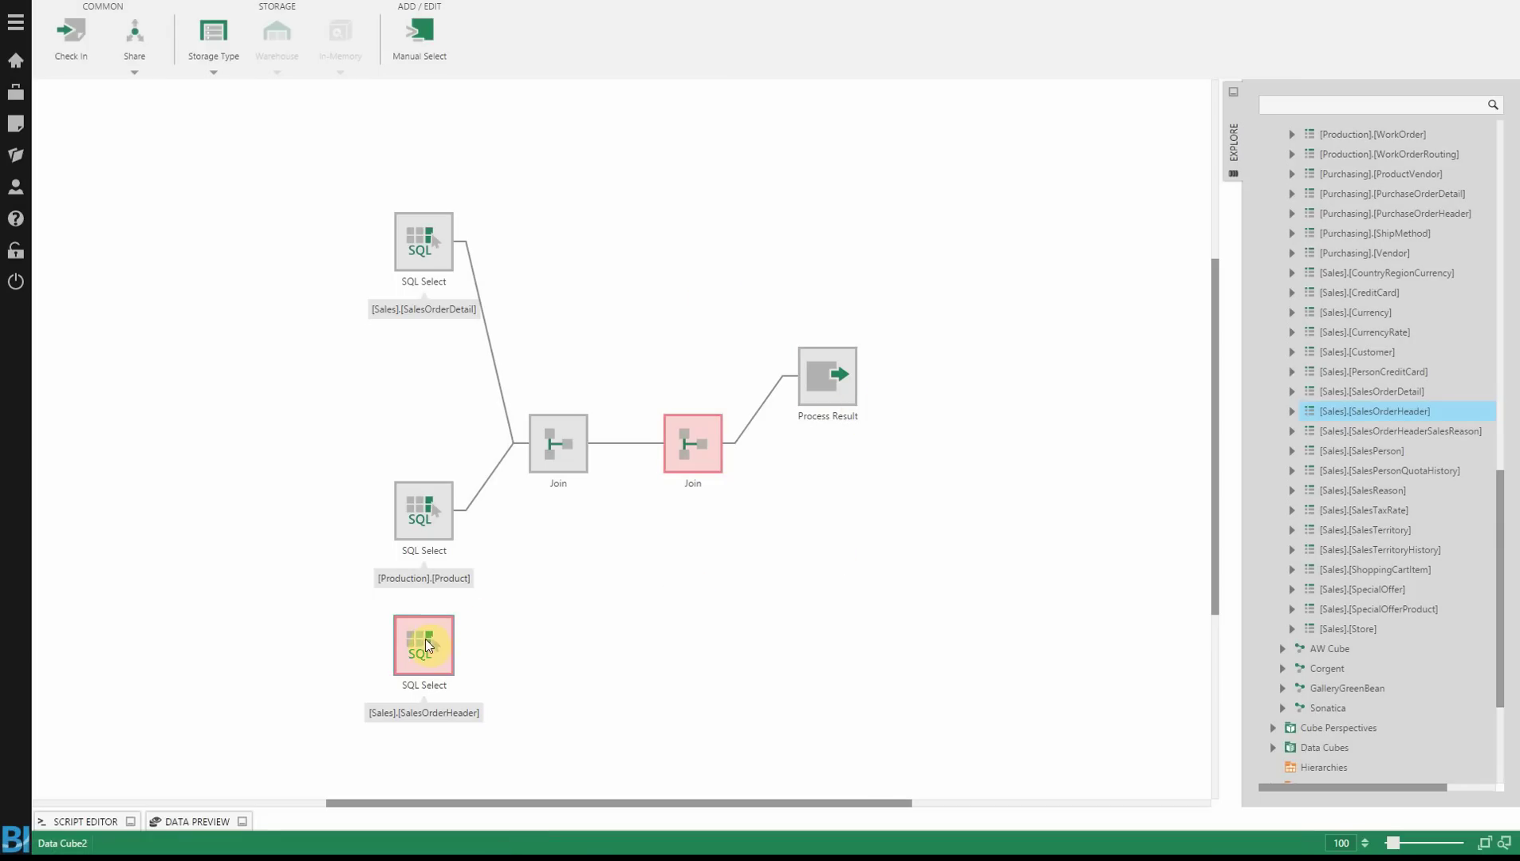
left_click(419, 643)
- Connect SalesOrderHeader to the second Join and key that join on SalesOrderID
left_click_drag(451, 636, 691, 446)
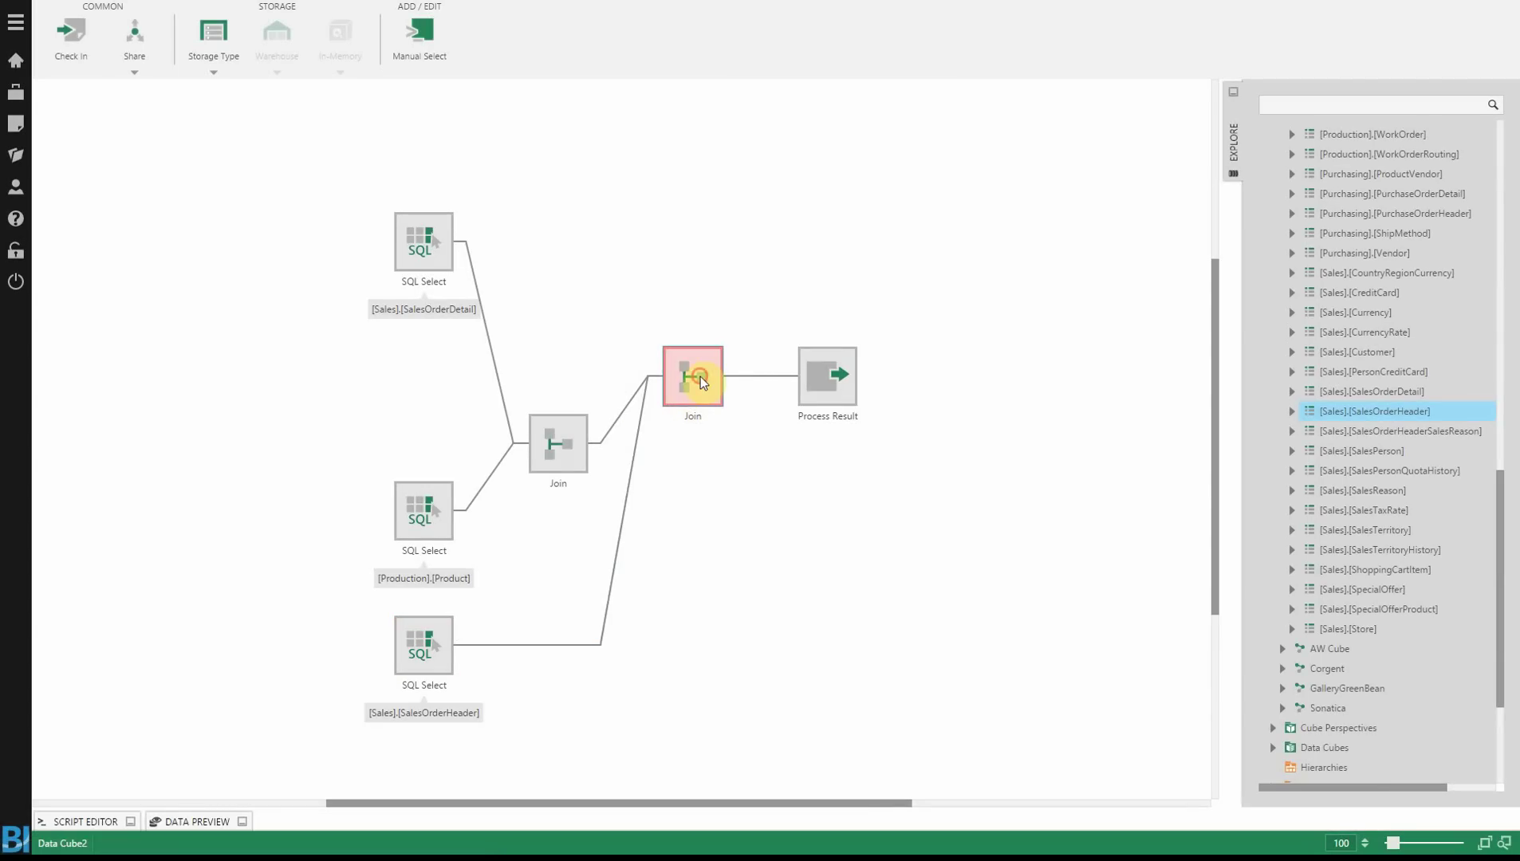
left_click(700, 378)
left_click(498, 36)
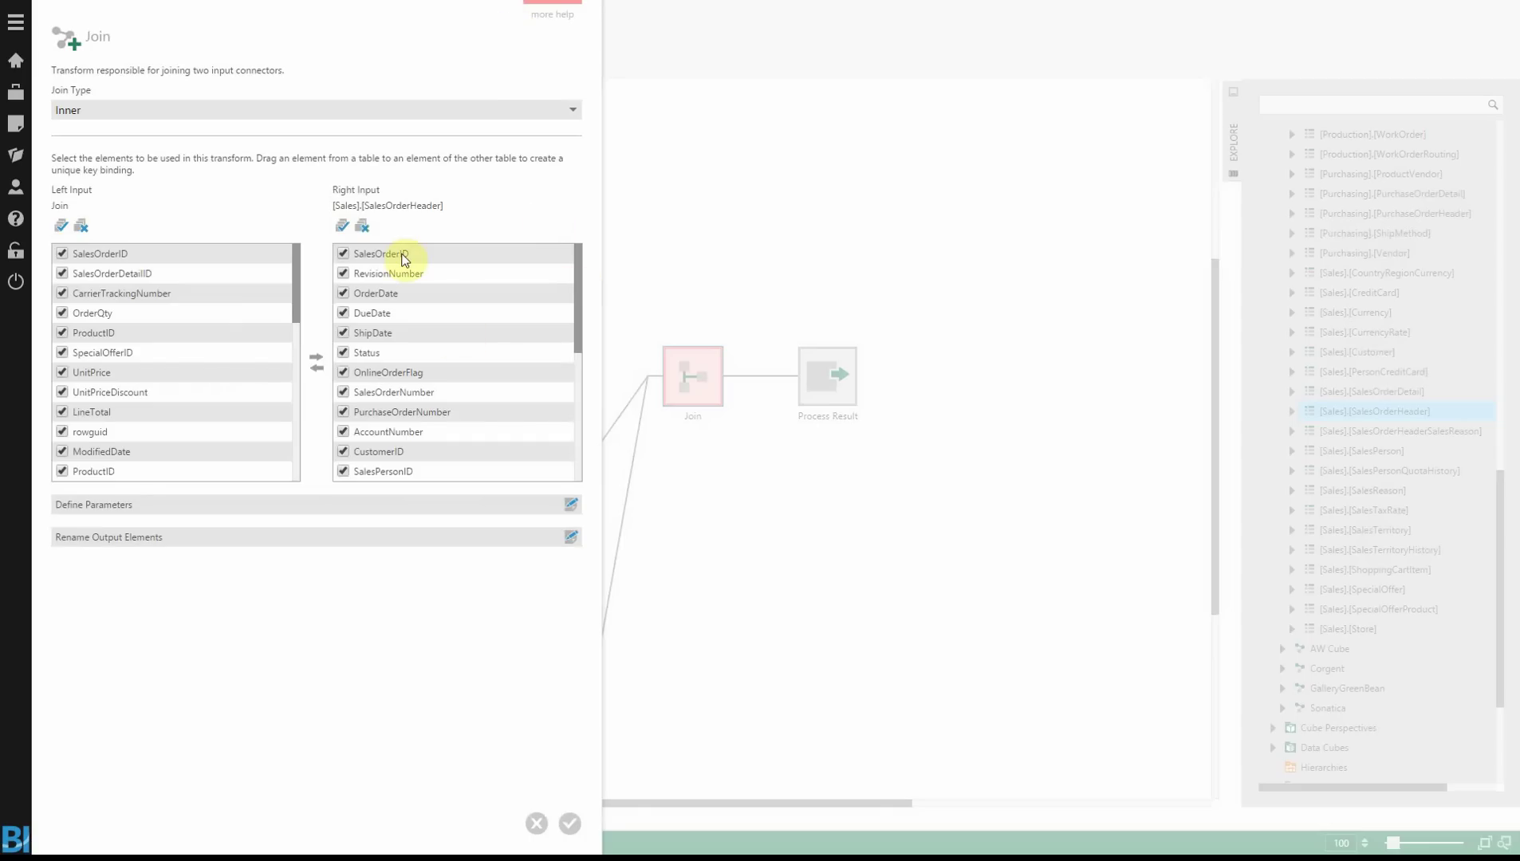
left_click_drag(400, 255, 128, 253)
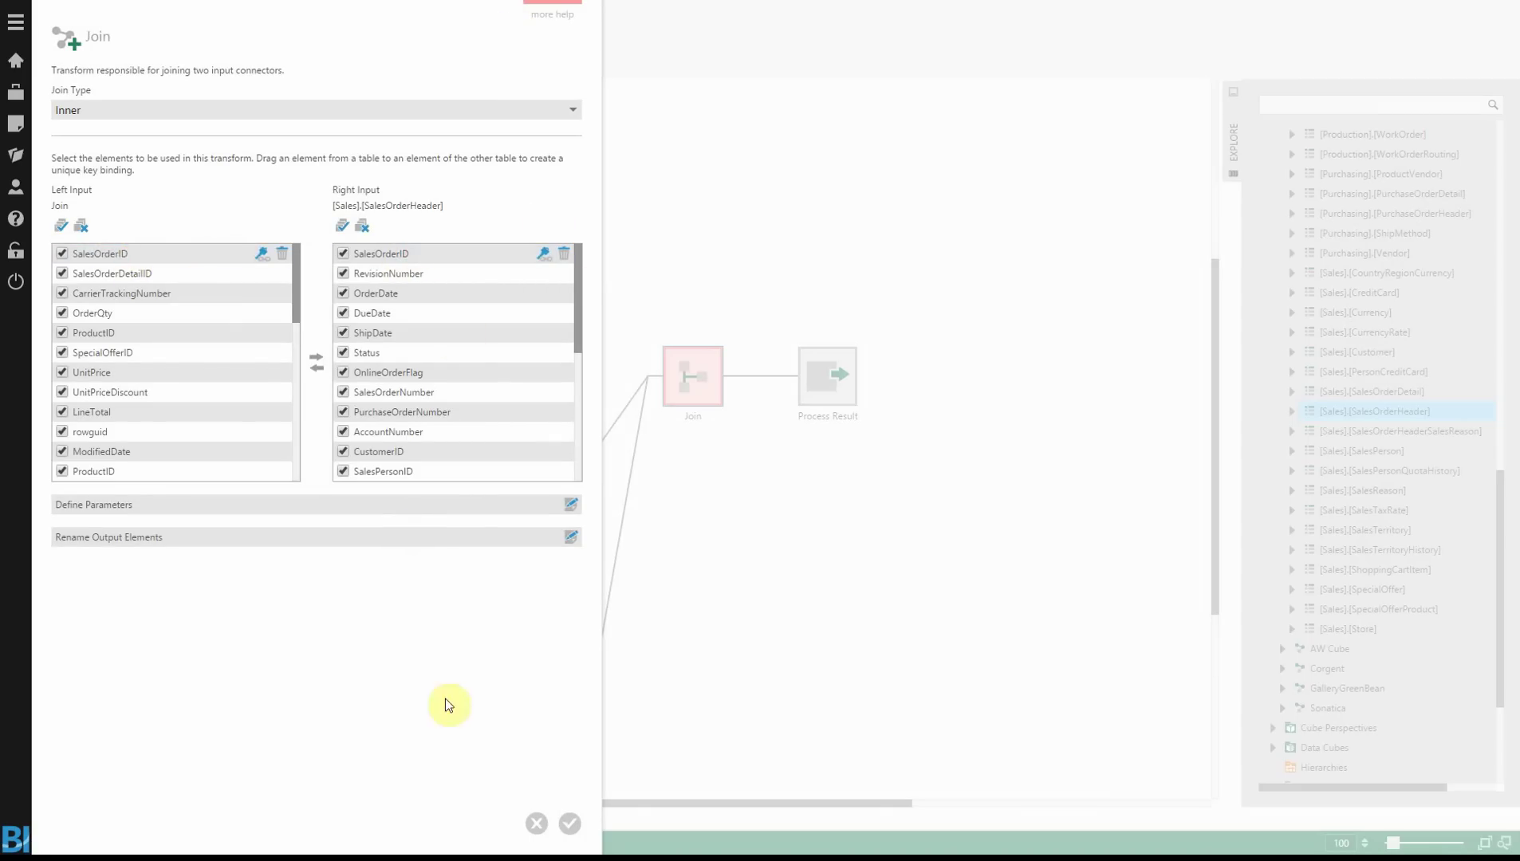
left_click(569, 823)
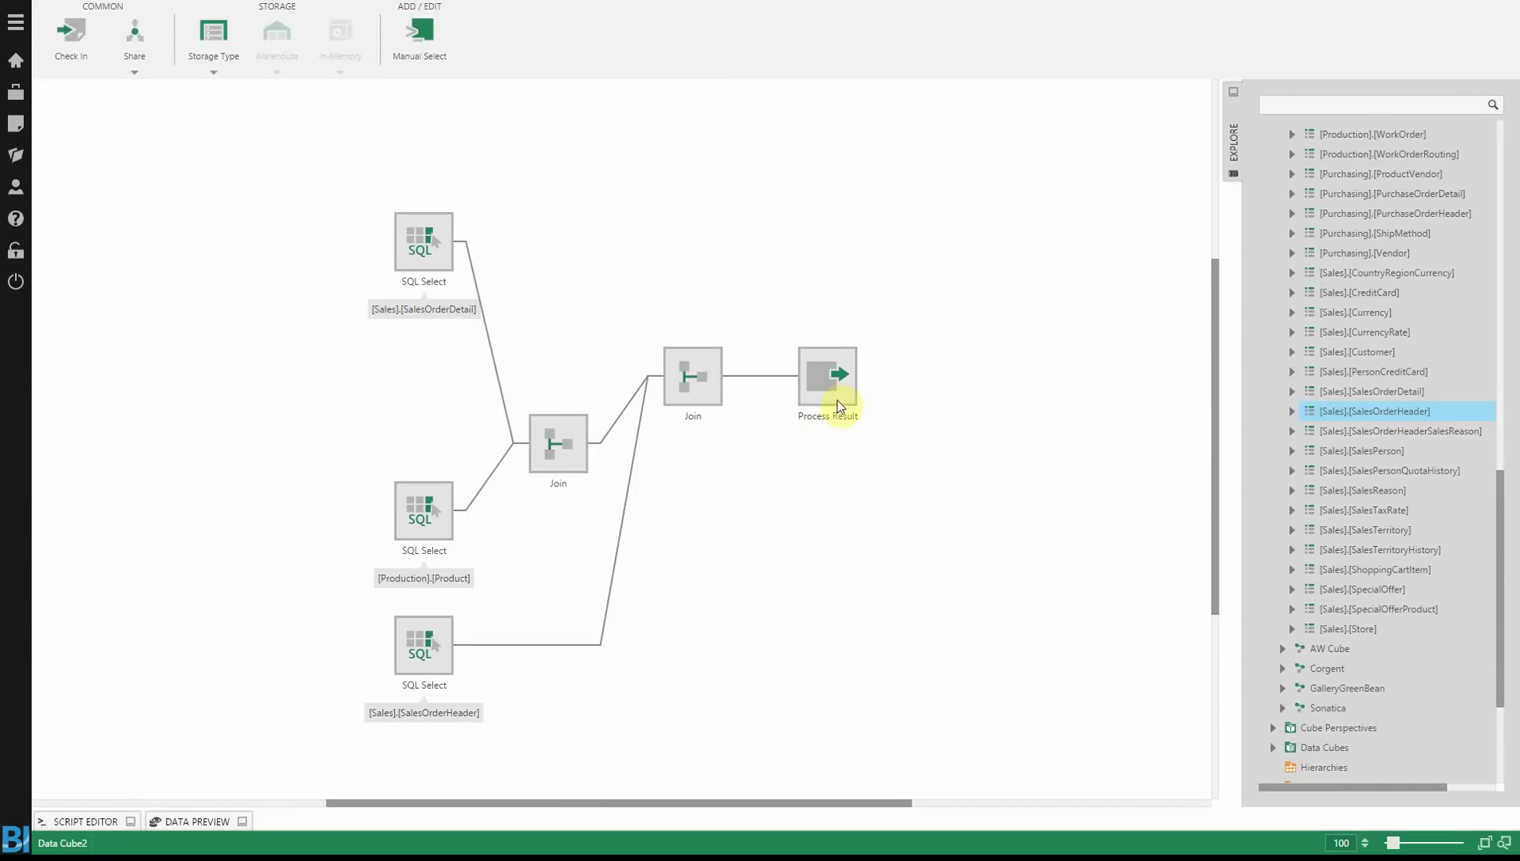
left_click(832, 384)
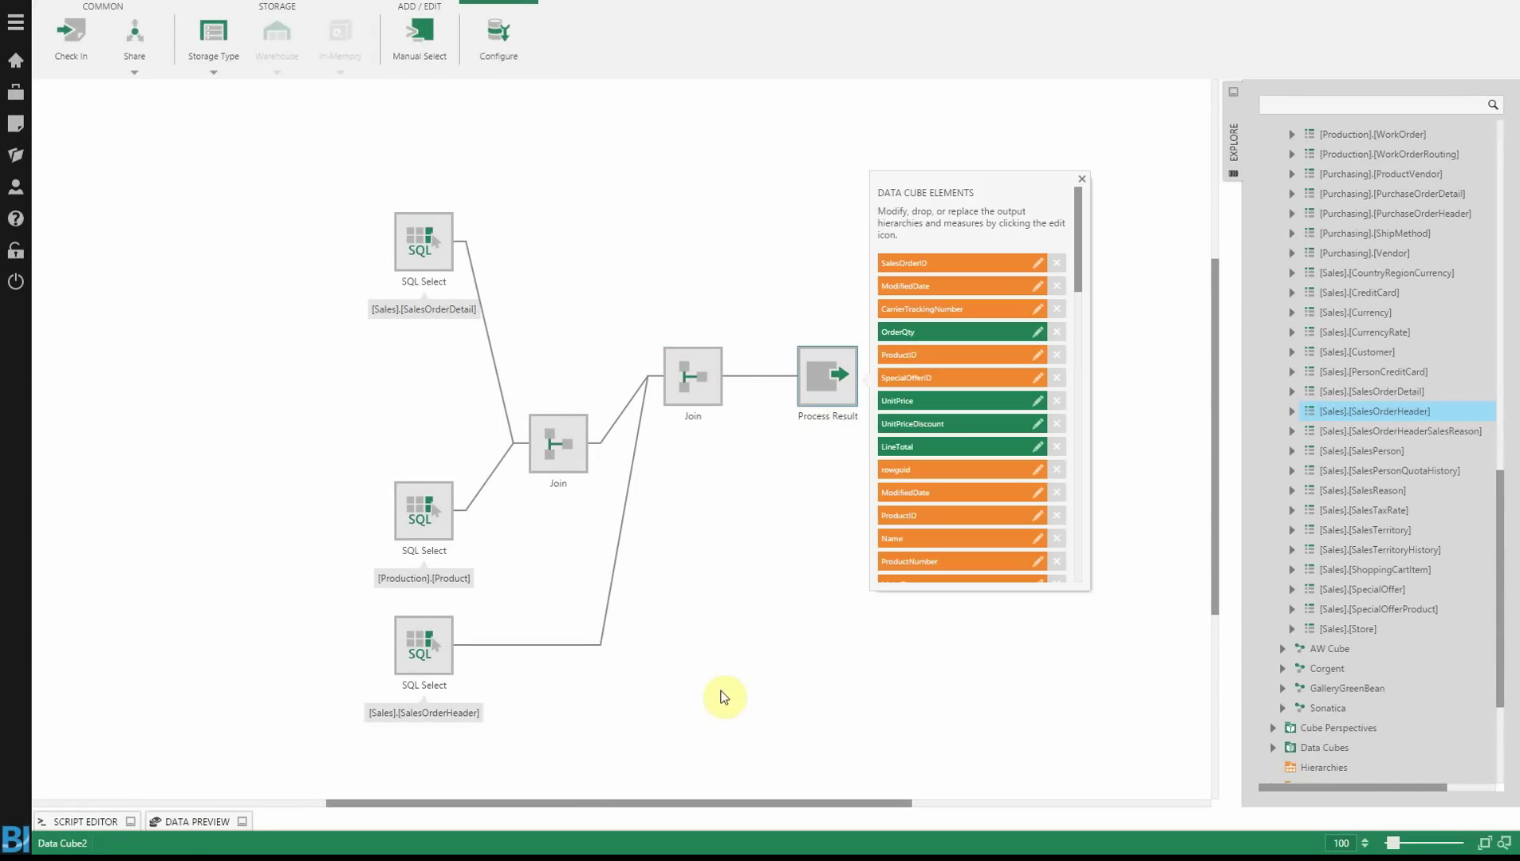
left_click(194, 822)
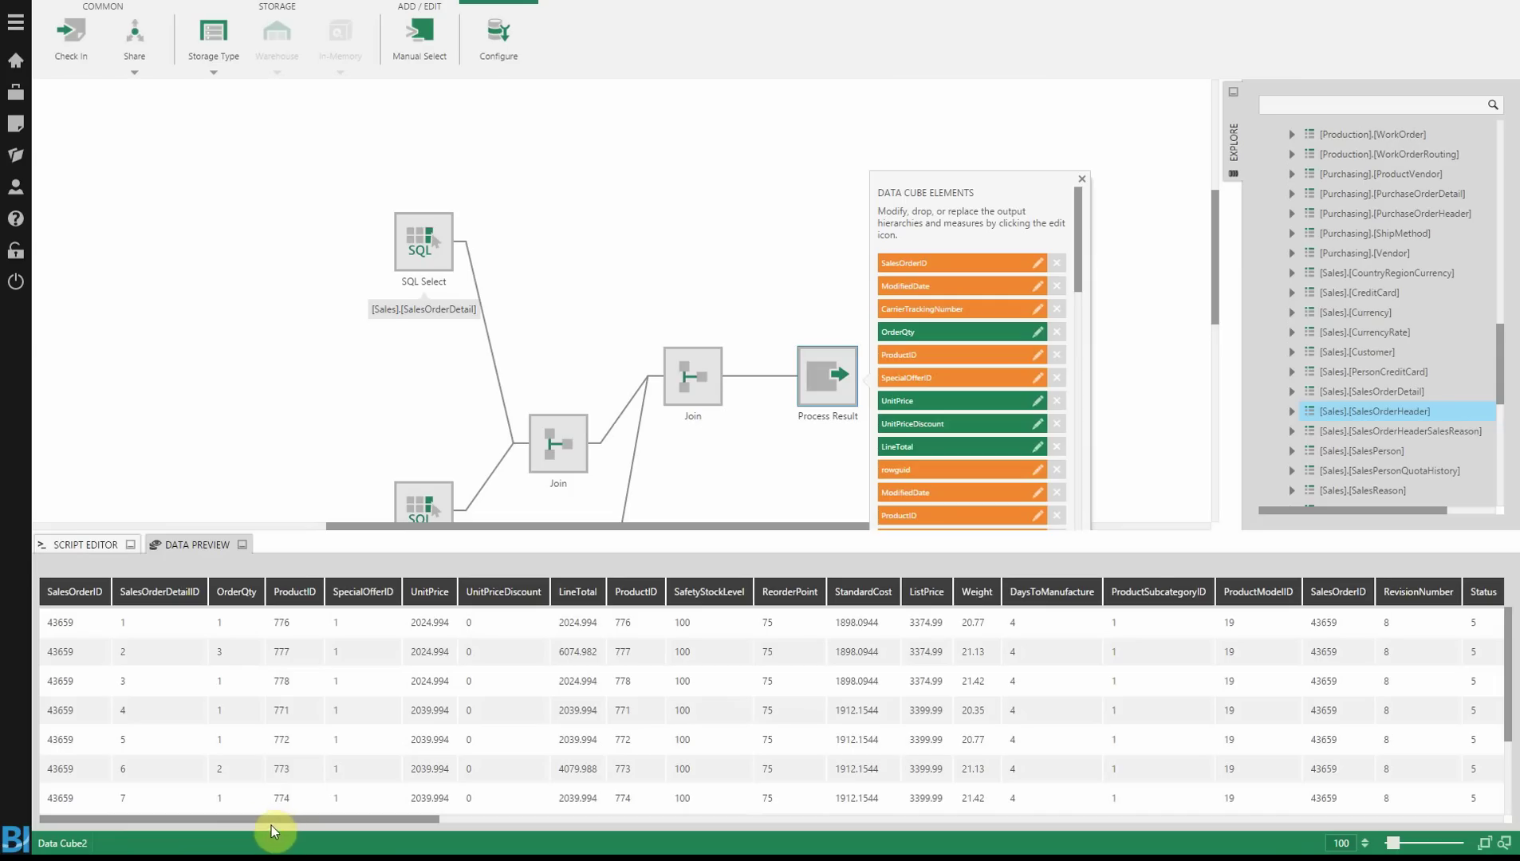
left_click_drag(267, 818, 988, 834)
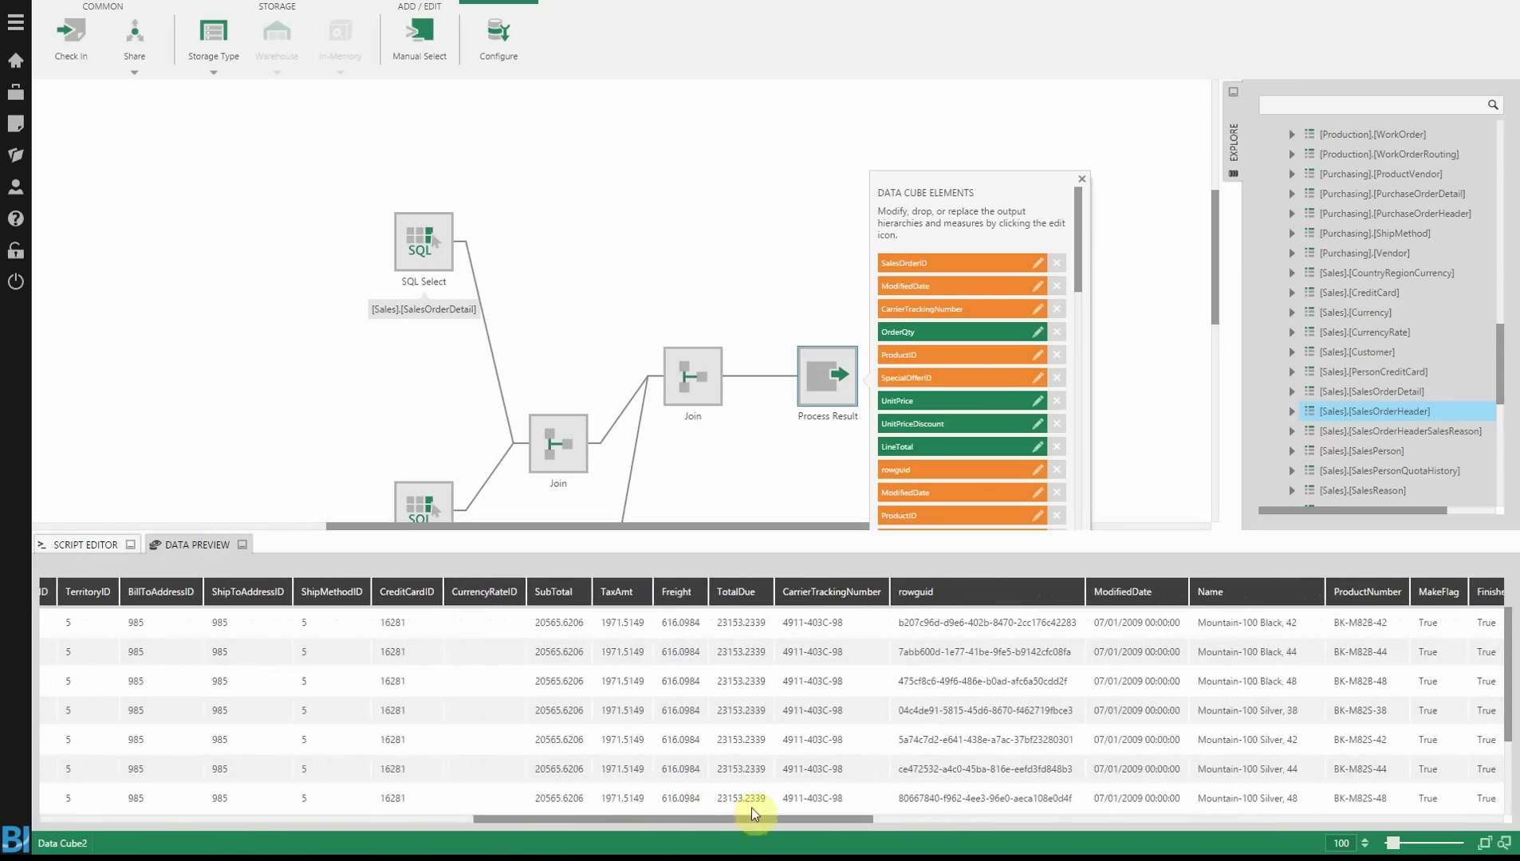
left_click_drag(988, 833, 442, 804)
left_click(411, 798)
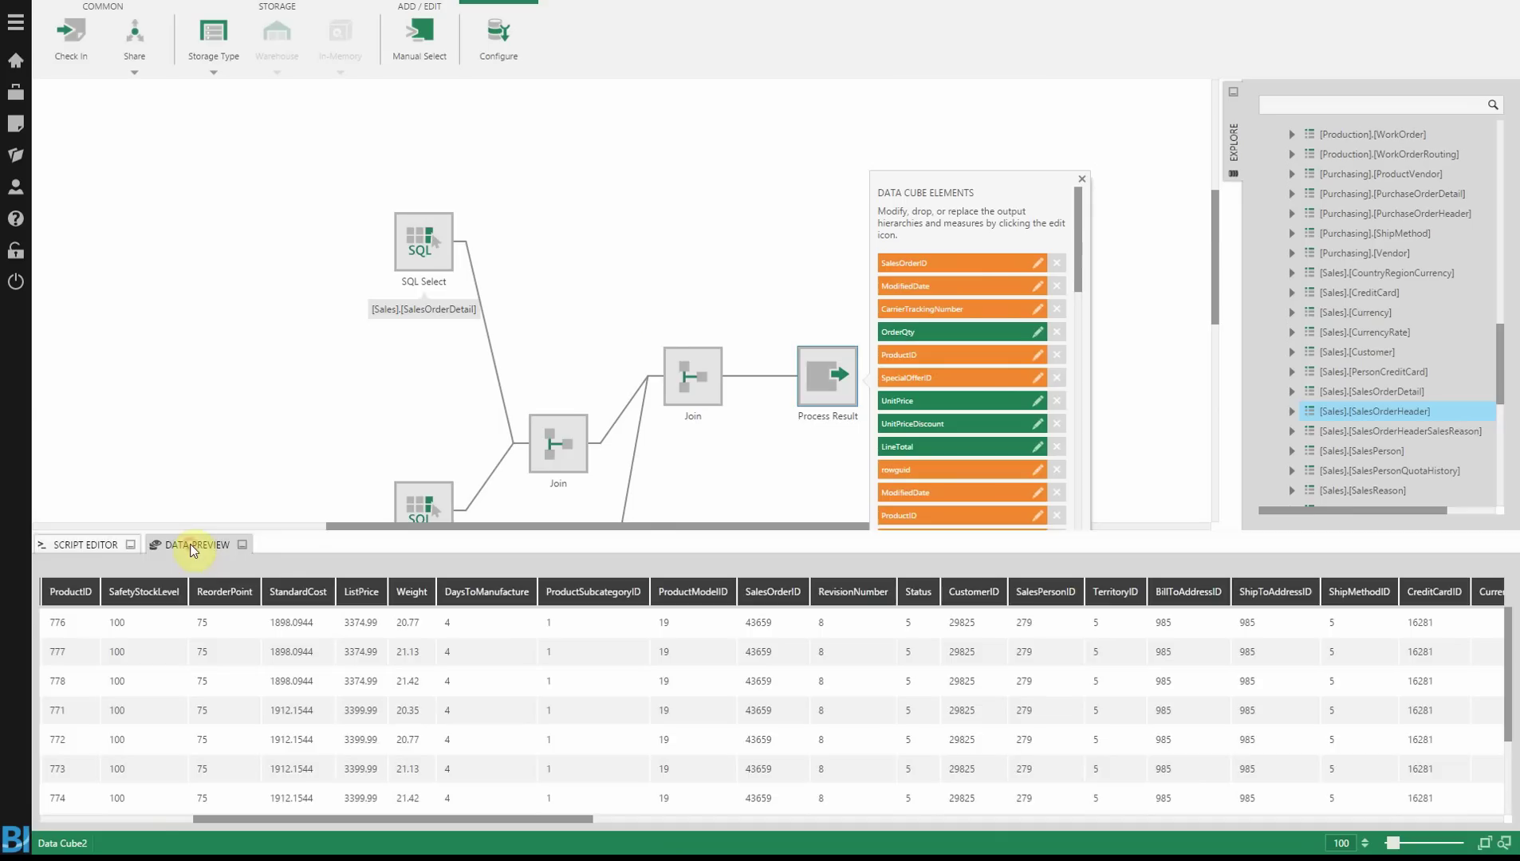
left_click(191, 545)
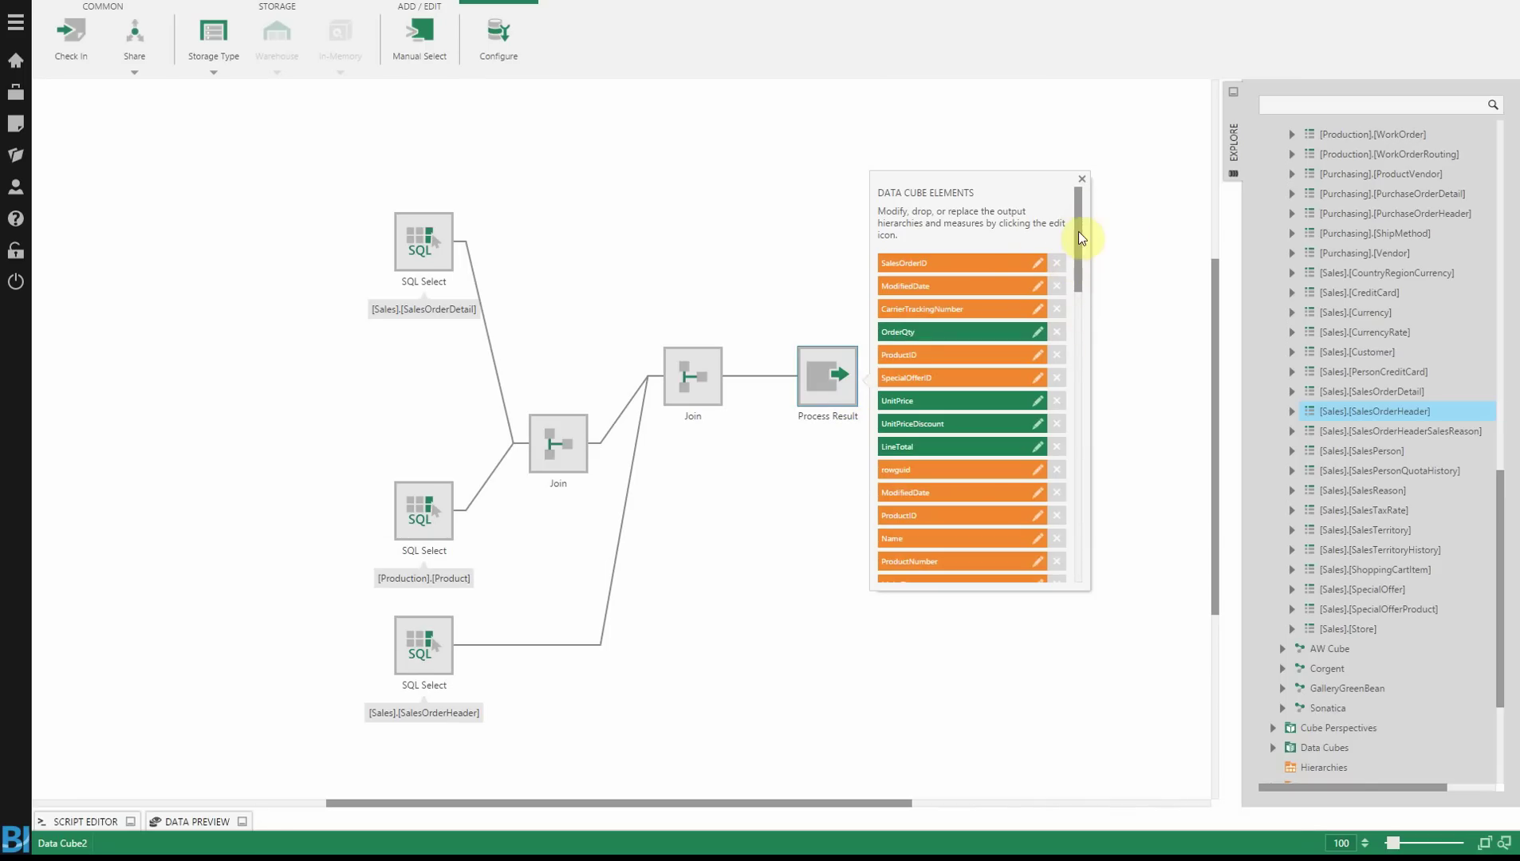
- Inspect the Size output element's settings and close them unchanged
left_click_drag(1079, 234, 1097, 294)
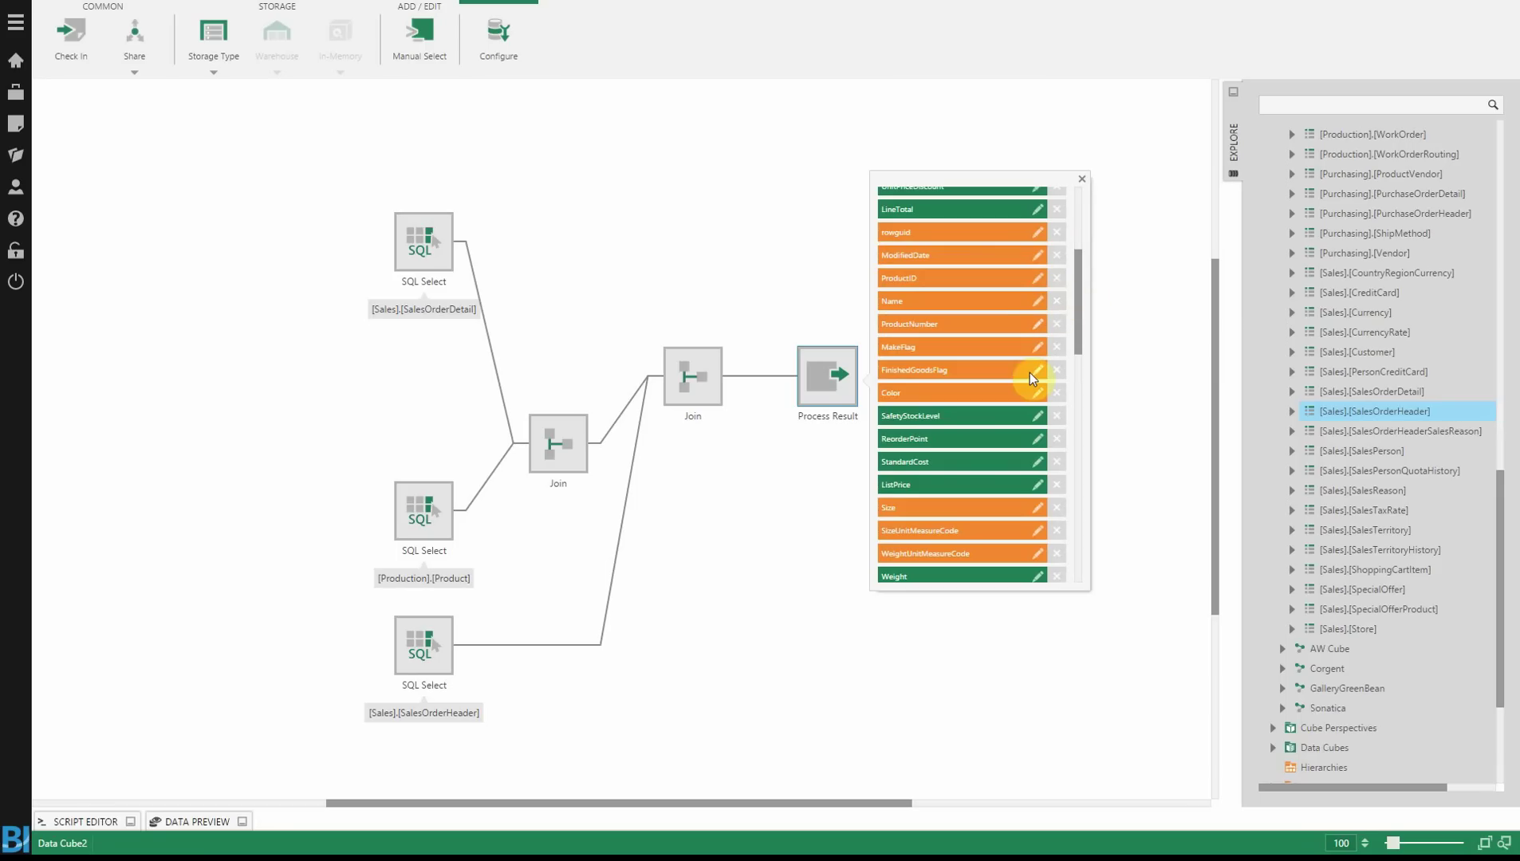
left_click(941, 514)
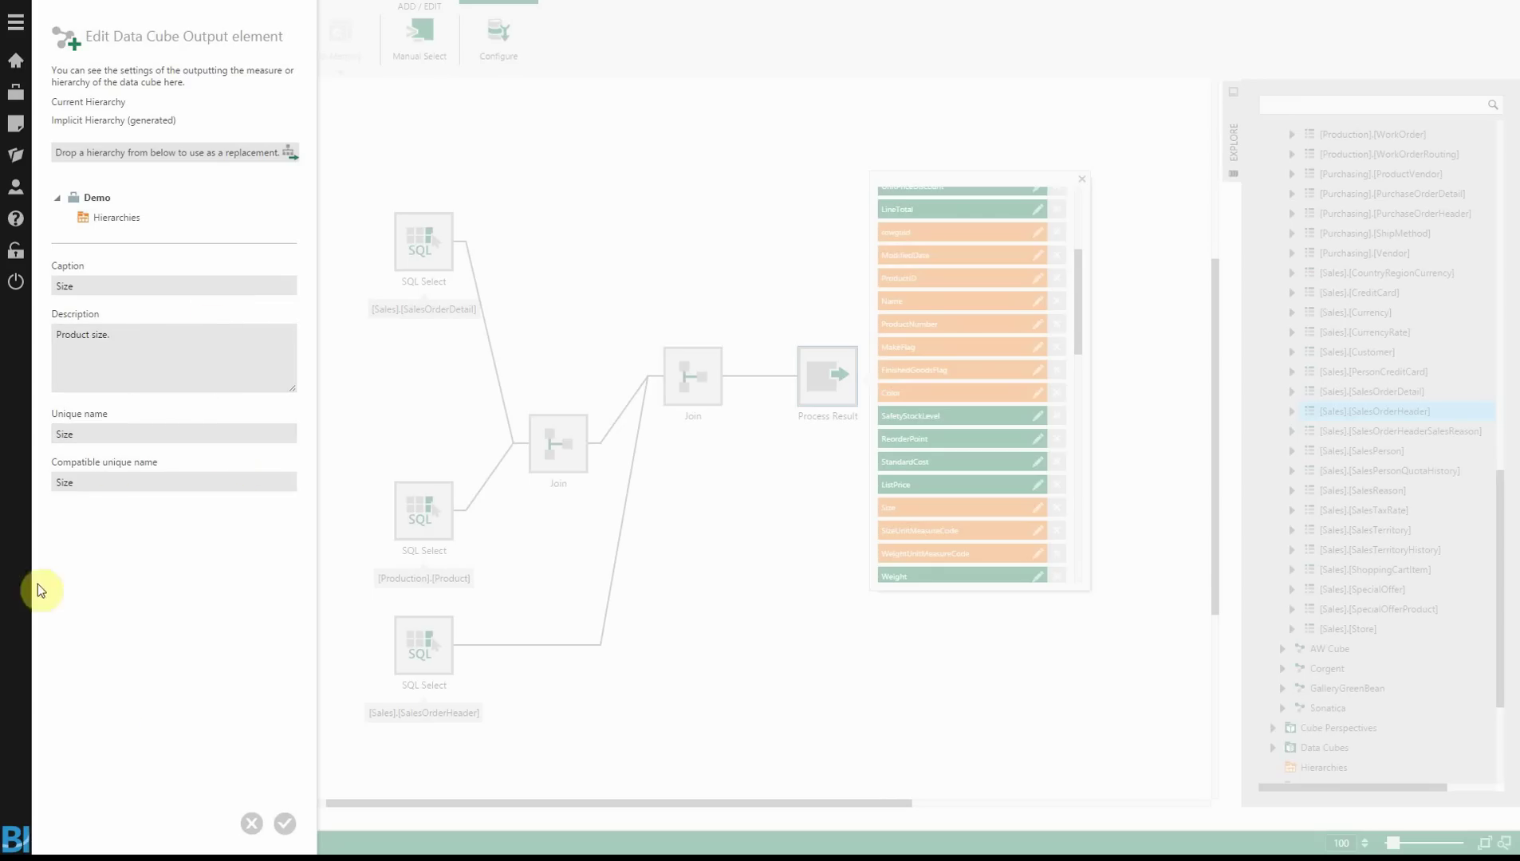
left_click(249, 824)
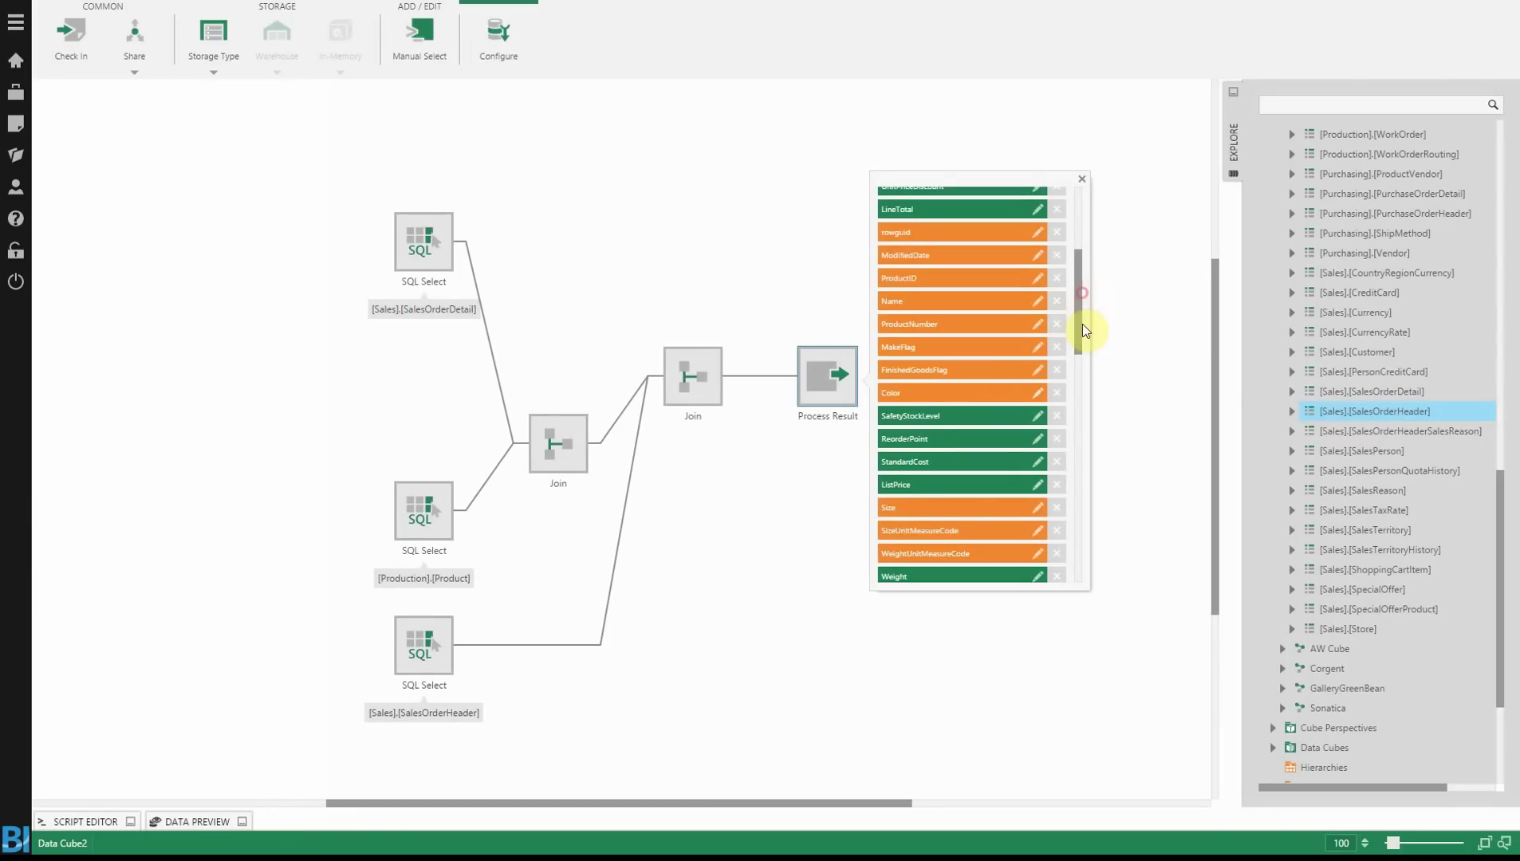
- Limit Weight's aggregators to Sum and switch Weight to a hierarchy
left_click_drag(1078, 282, 1082, 343)
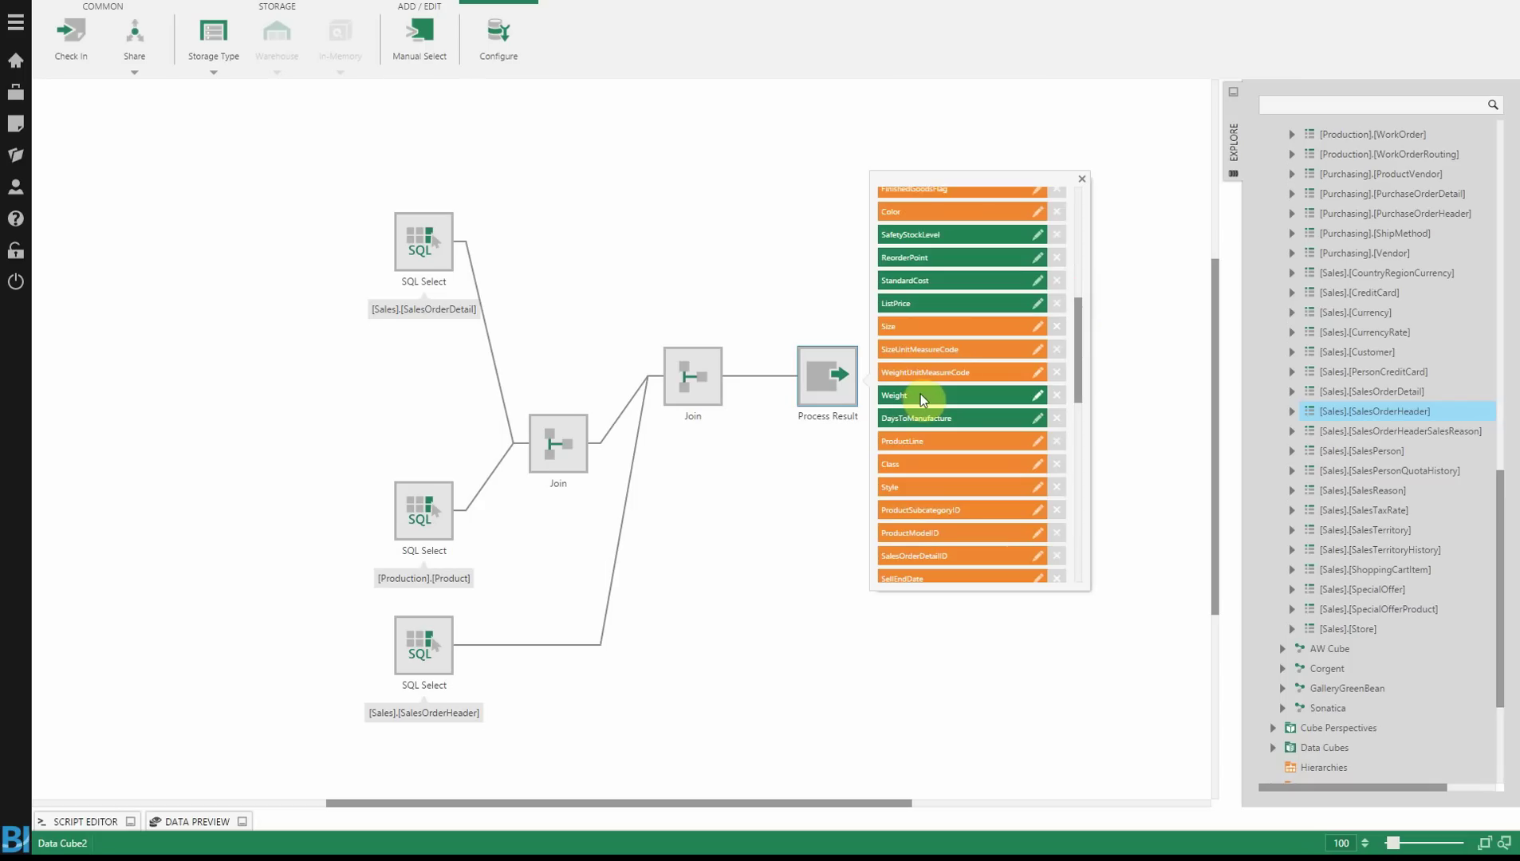
left_click(921, 394)
left_click_drag(129, 356, 131, 399)
left_click(70, 341)
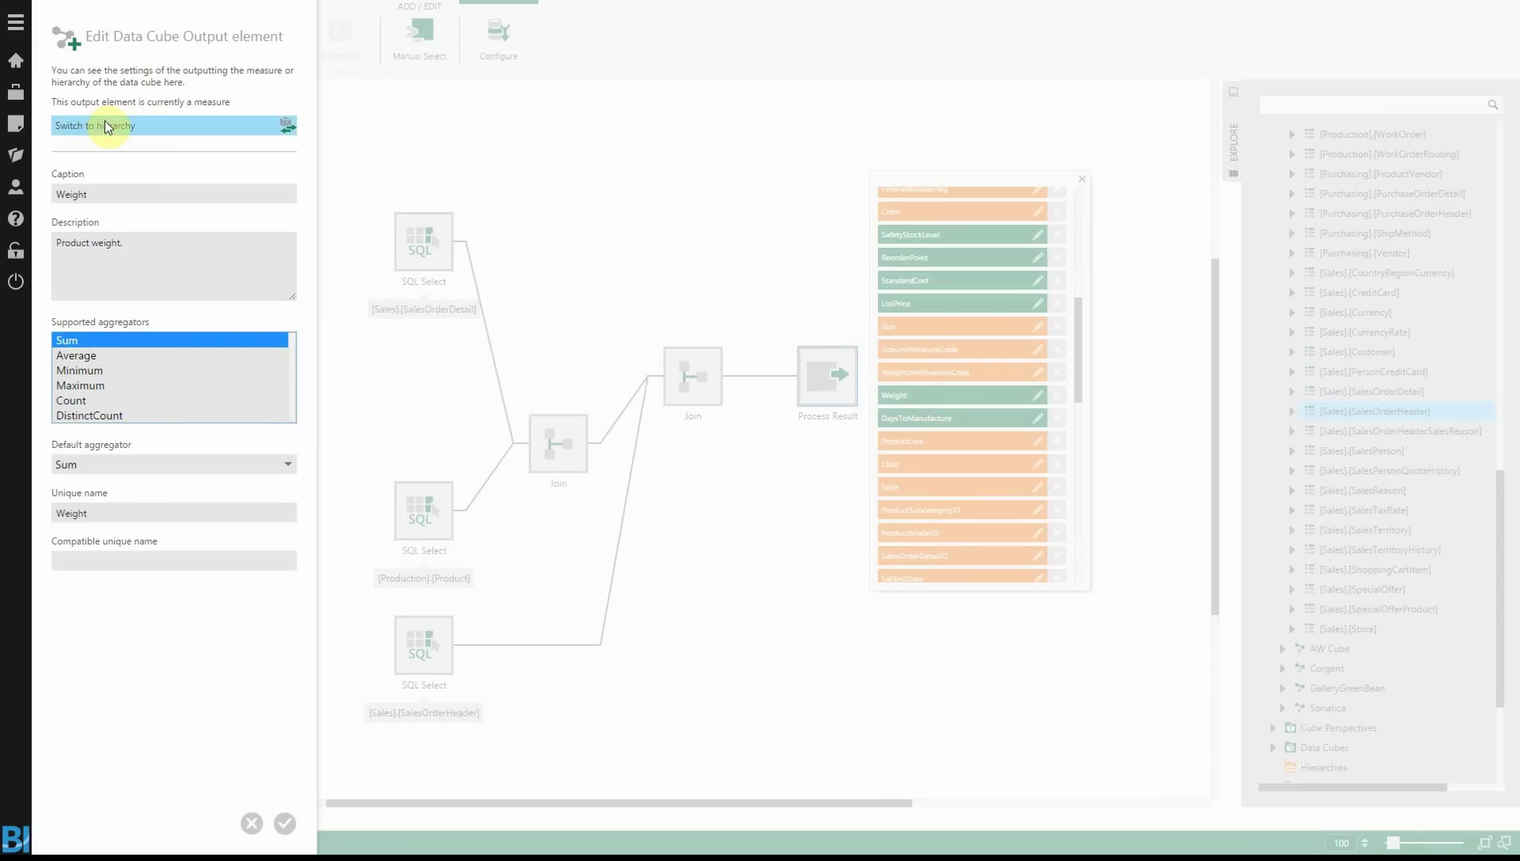
left_click(105, 124)
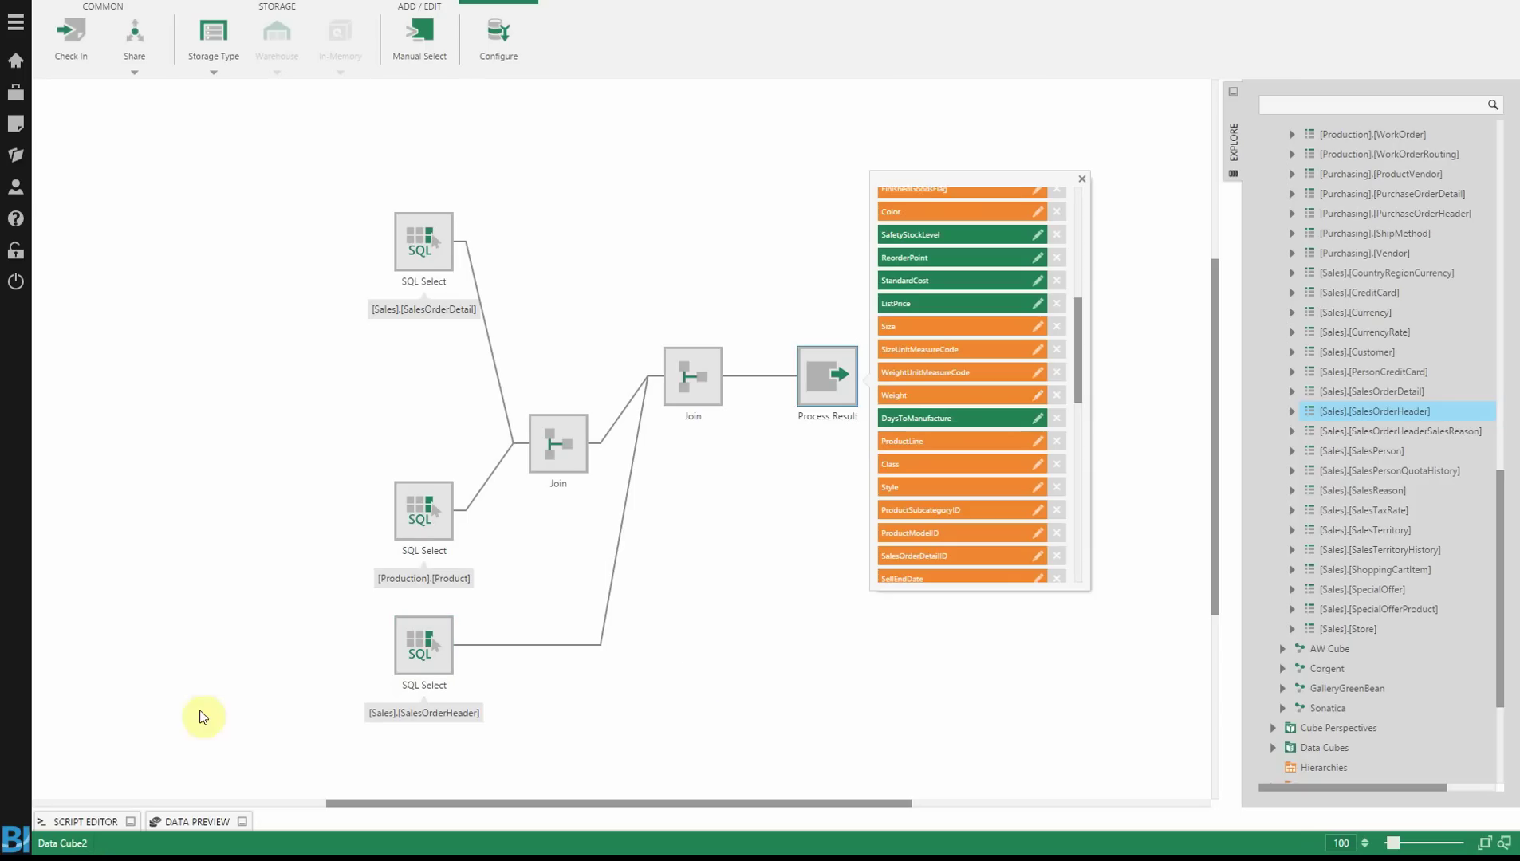
- Rename the data cube to 'My Data Cube'
double_click(58, 844)
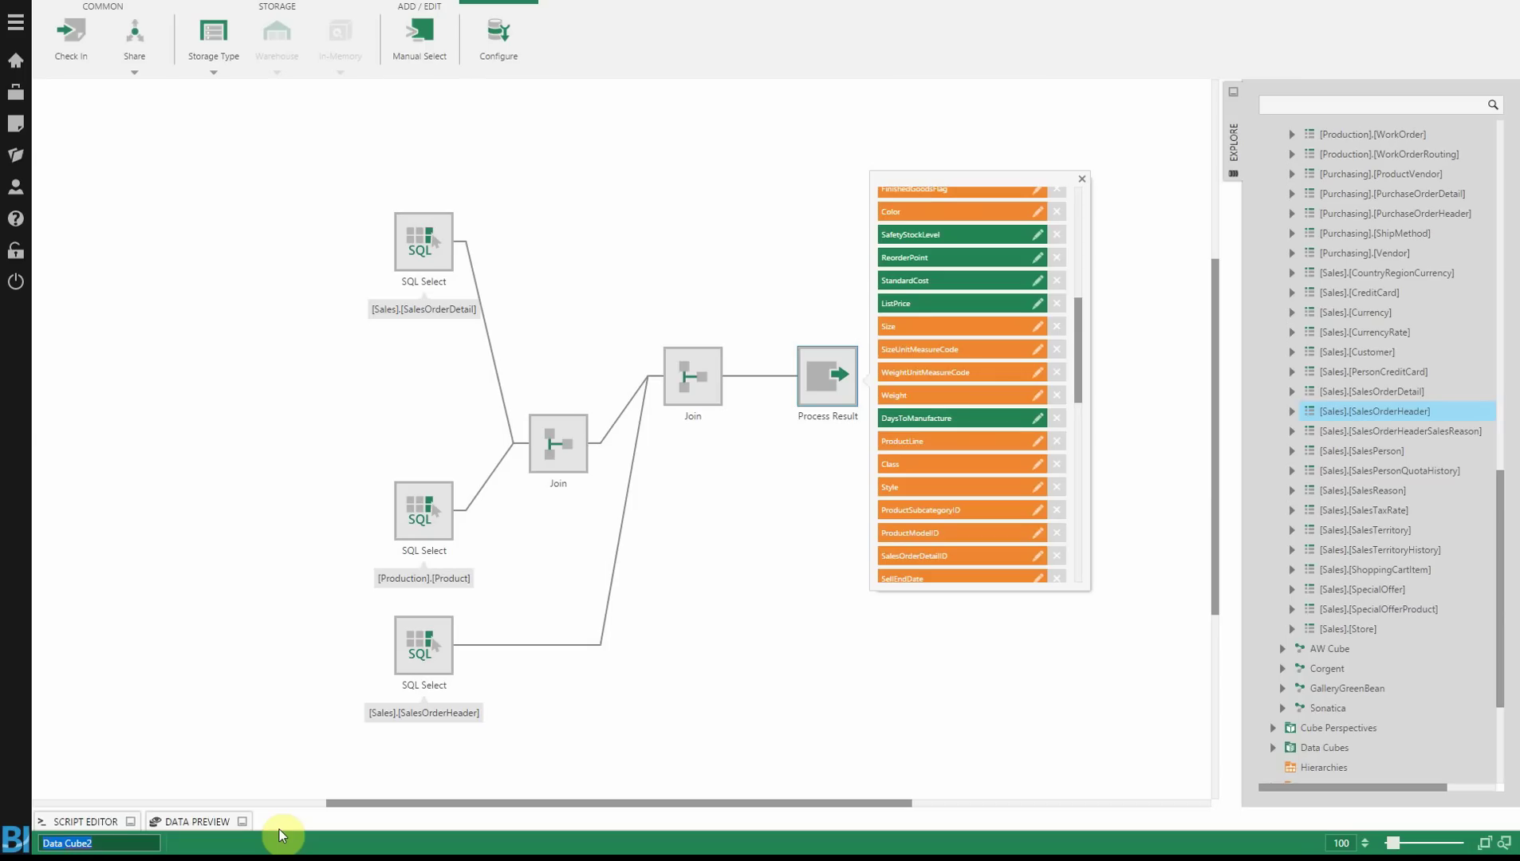
type("My Data Cube")
key("Return")
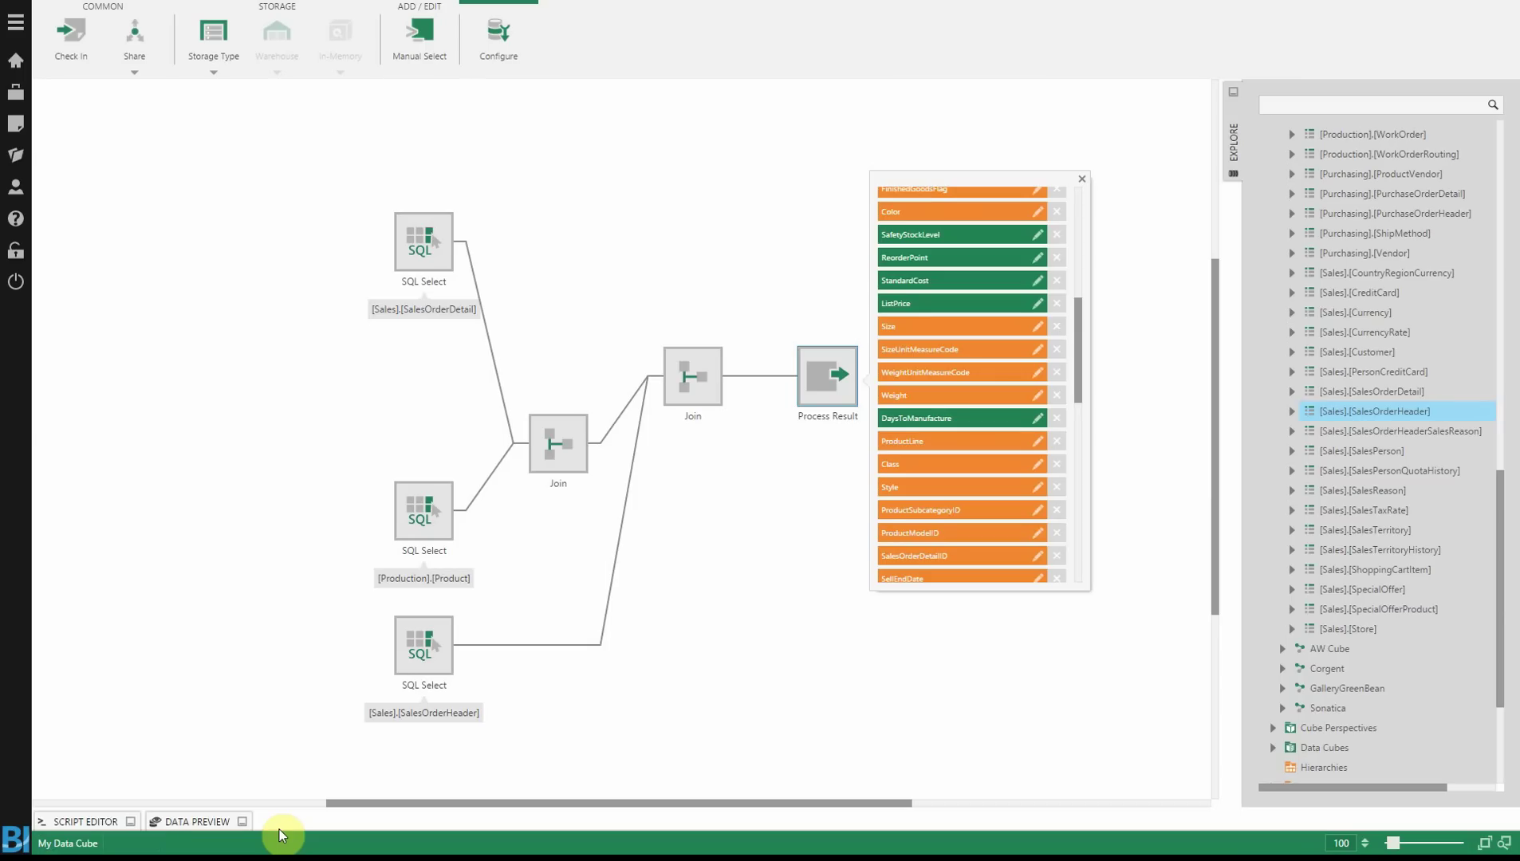
- Check in the data cube and dismiss the confirmation
left_click(73, 46)
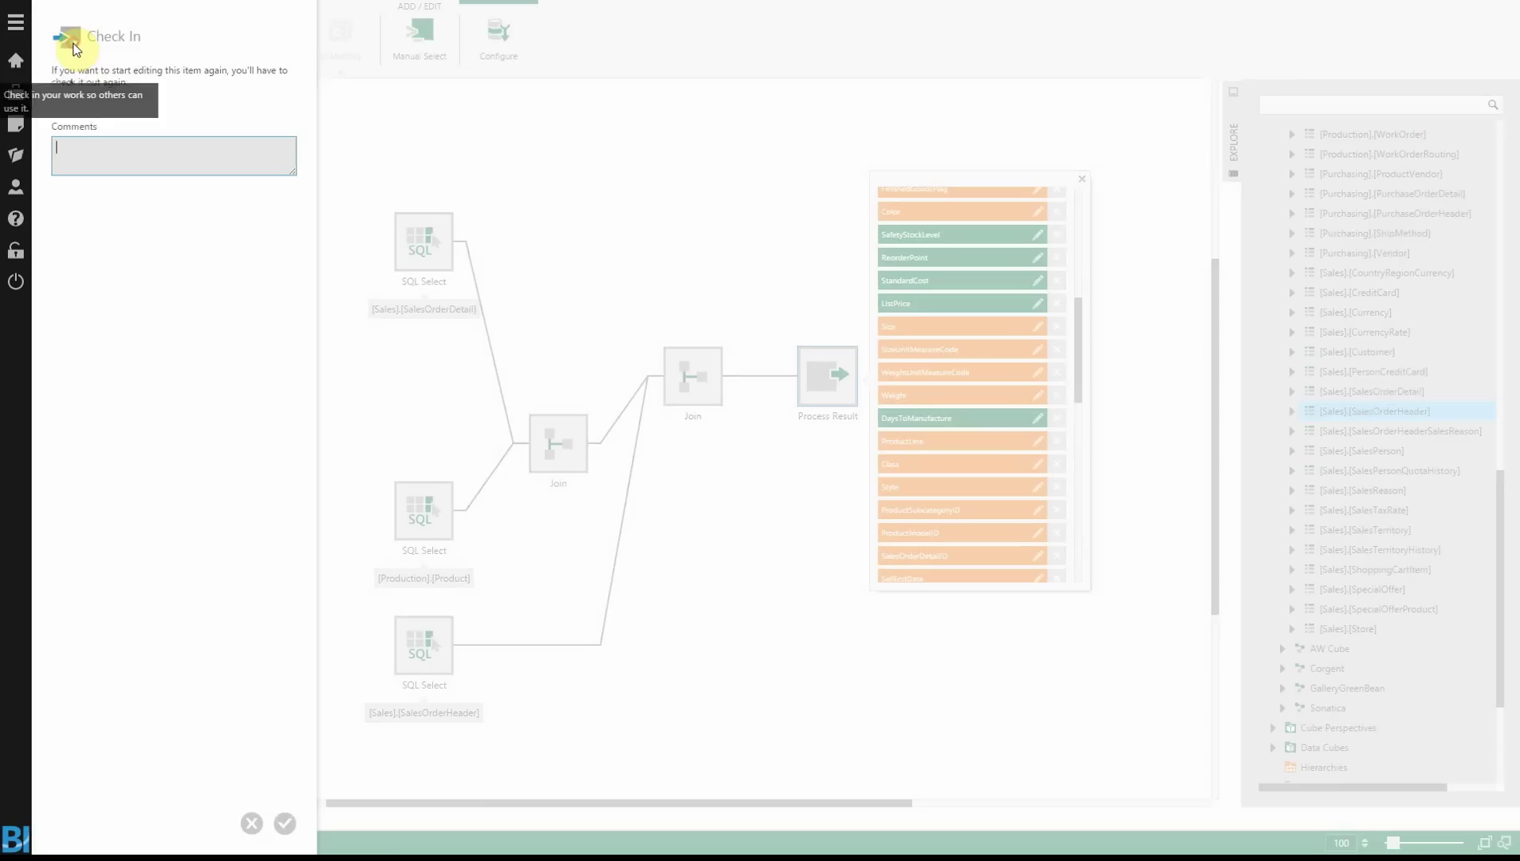
left_click(282, 829)
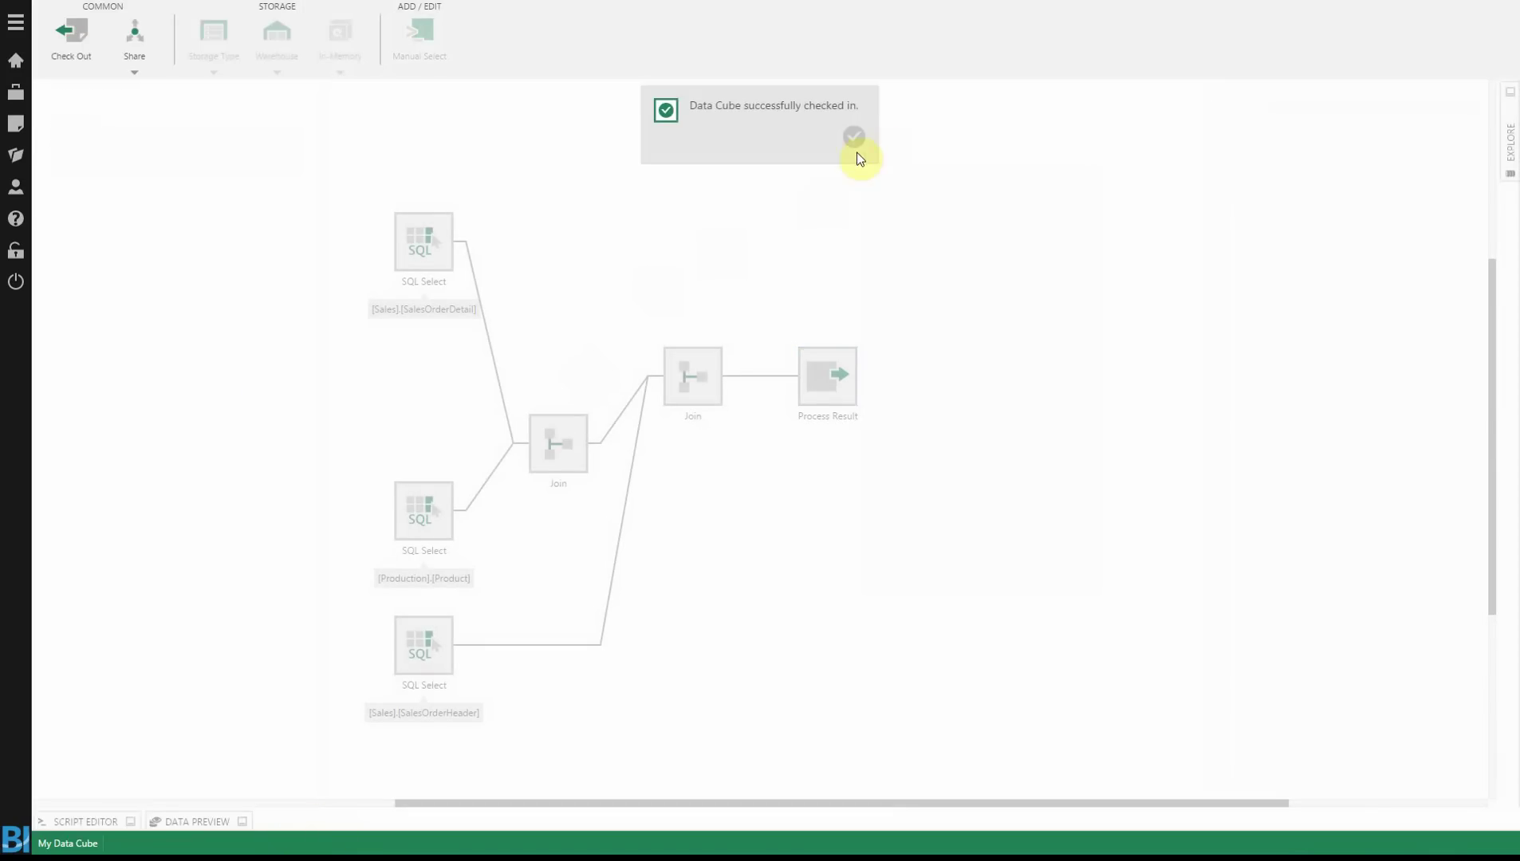
left_click(862, 138)
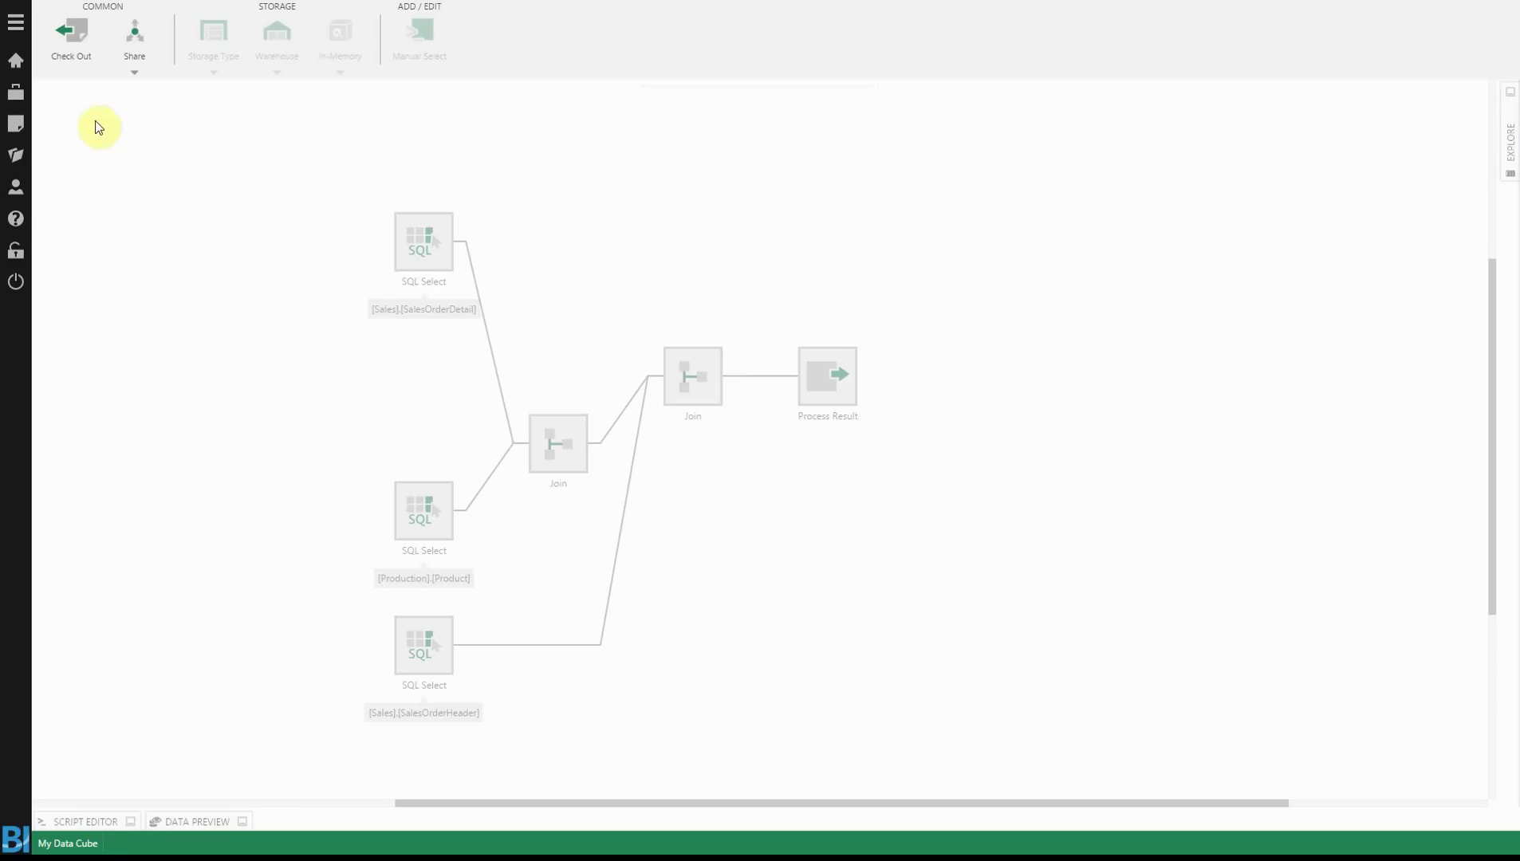
- Create a new dashboard from the blank template
left_click(15, 121)
left_click(216, 120)
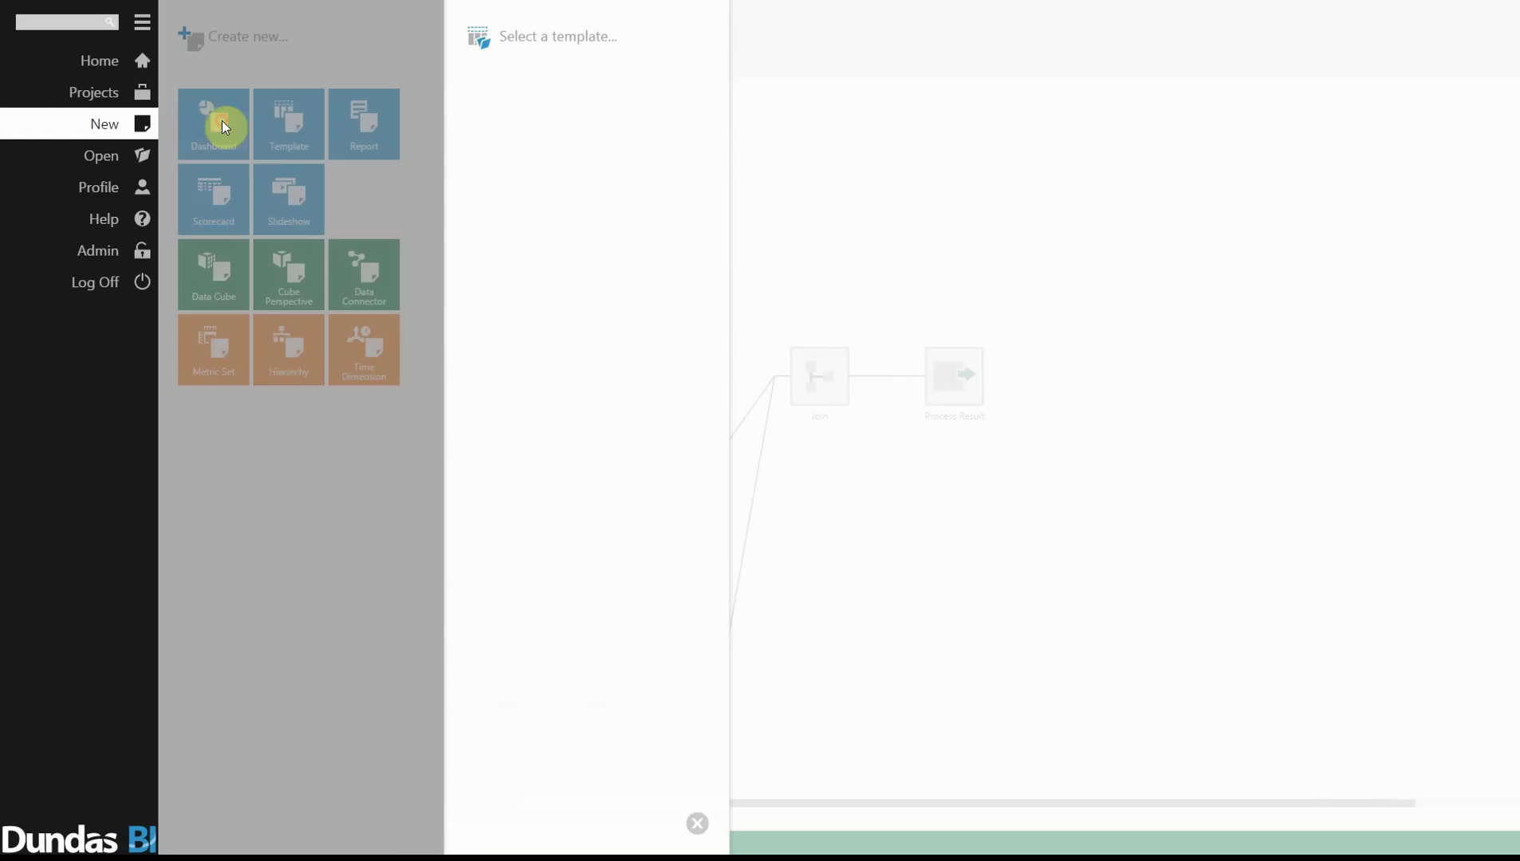
left_click(502, 124)
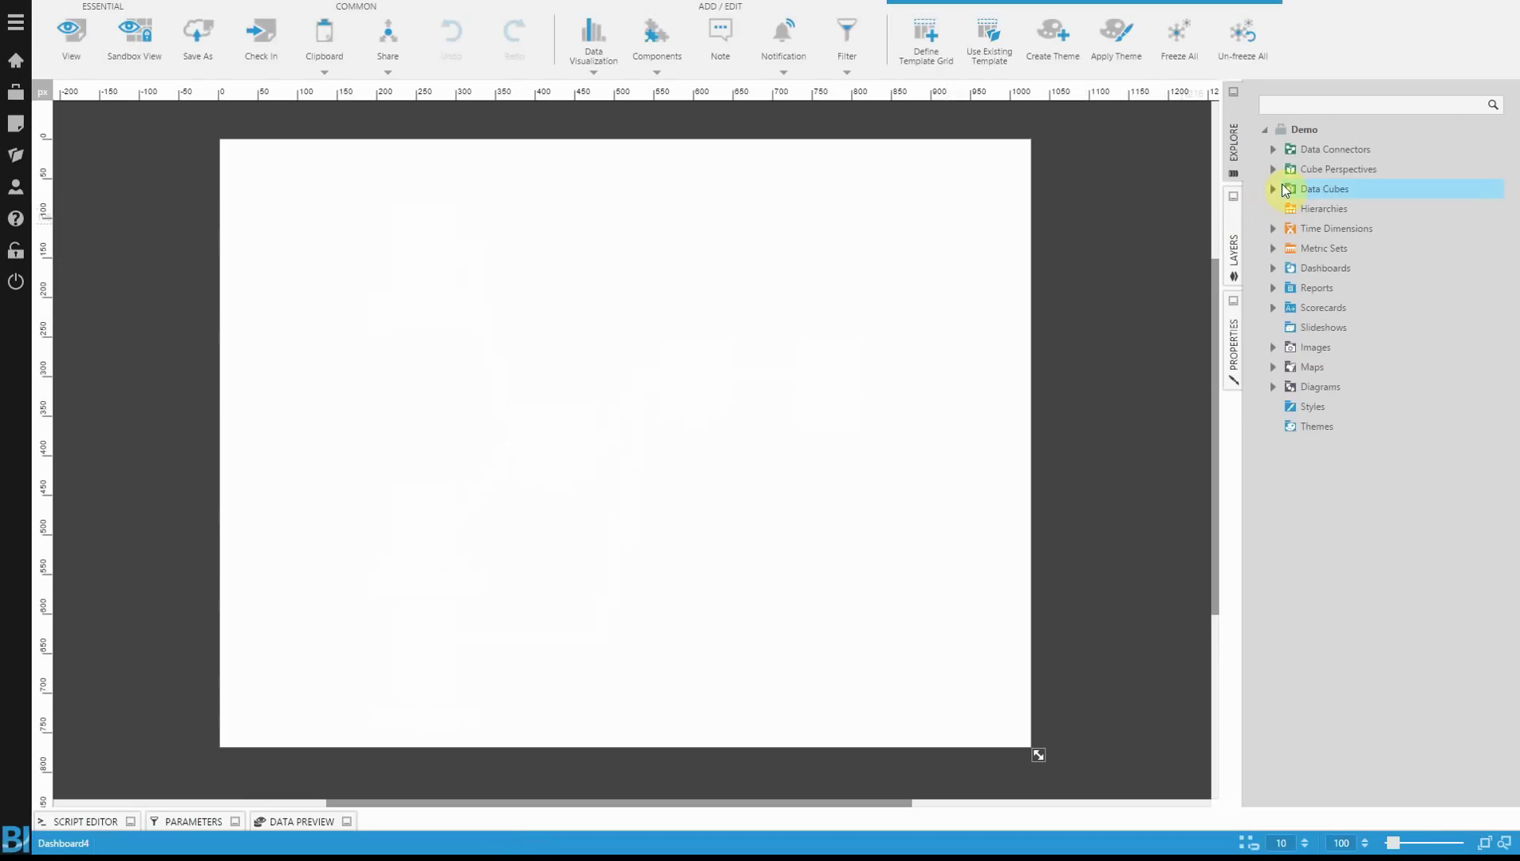
- Add a table of OrderQty by Color from My Data Cube and move it top-left
left_click(1280, 184)
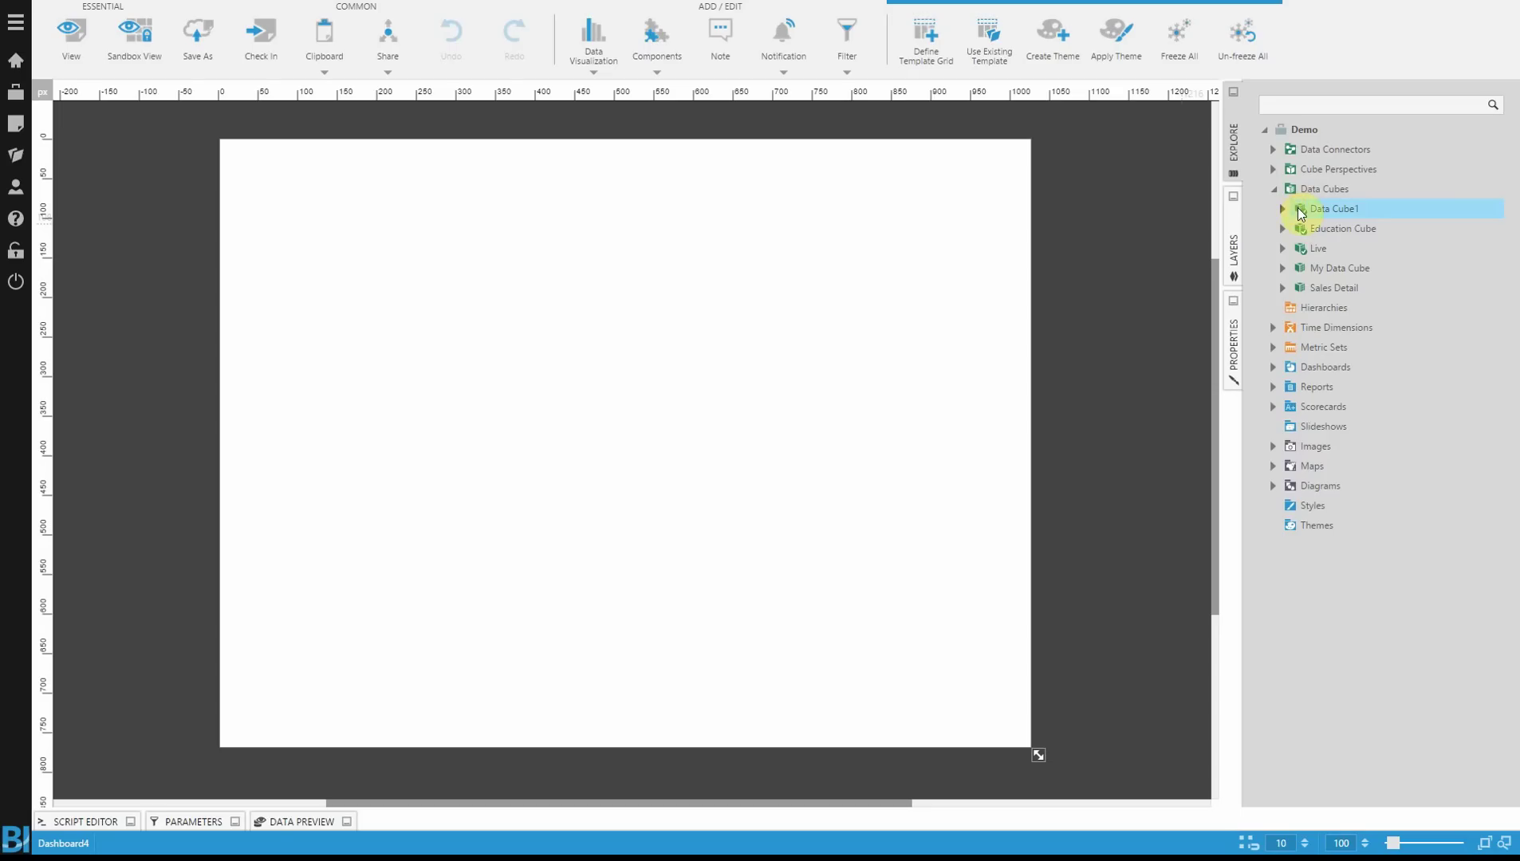
left_click(1283, 268)
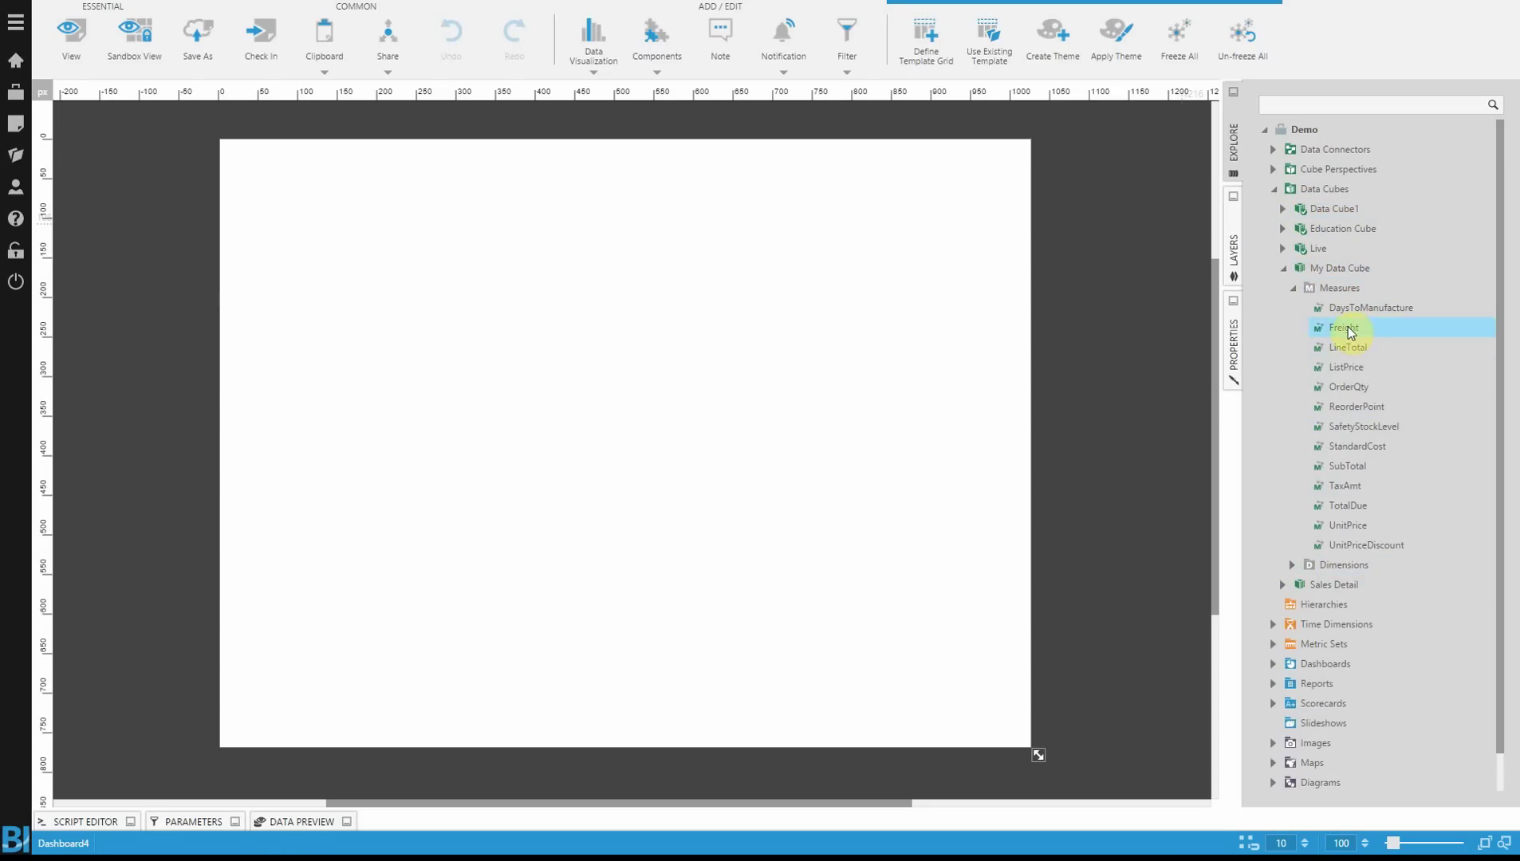
left_click_drag(1346, 387, 414, 226)
left_click(1294, 565)
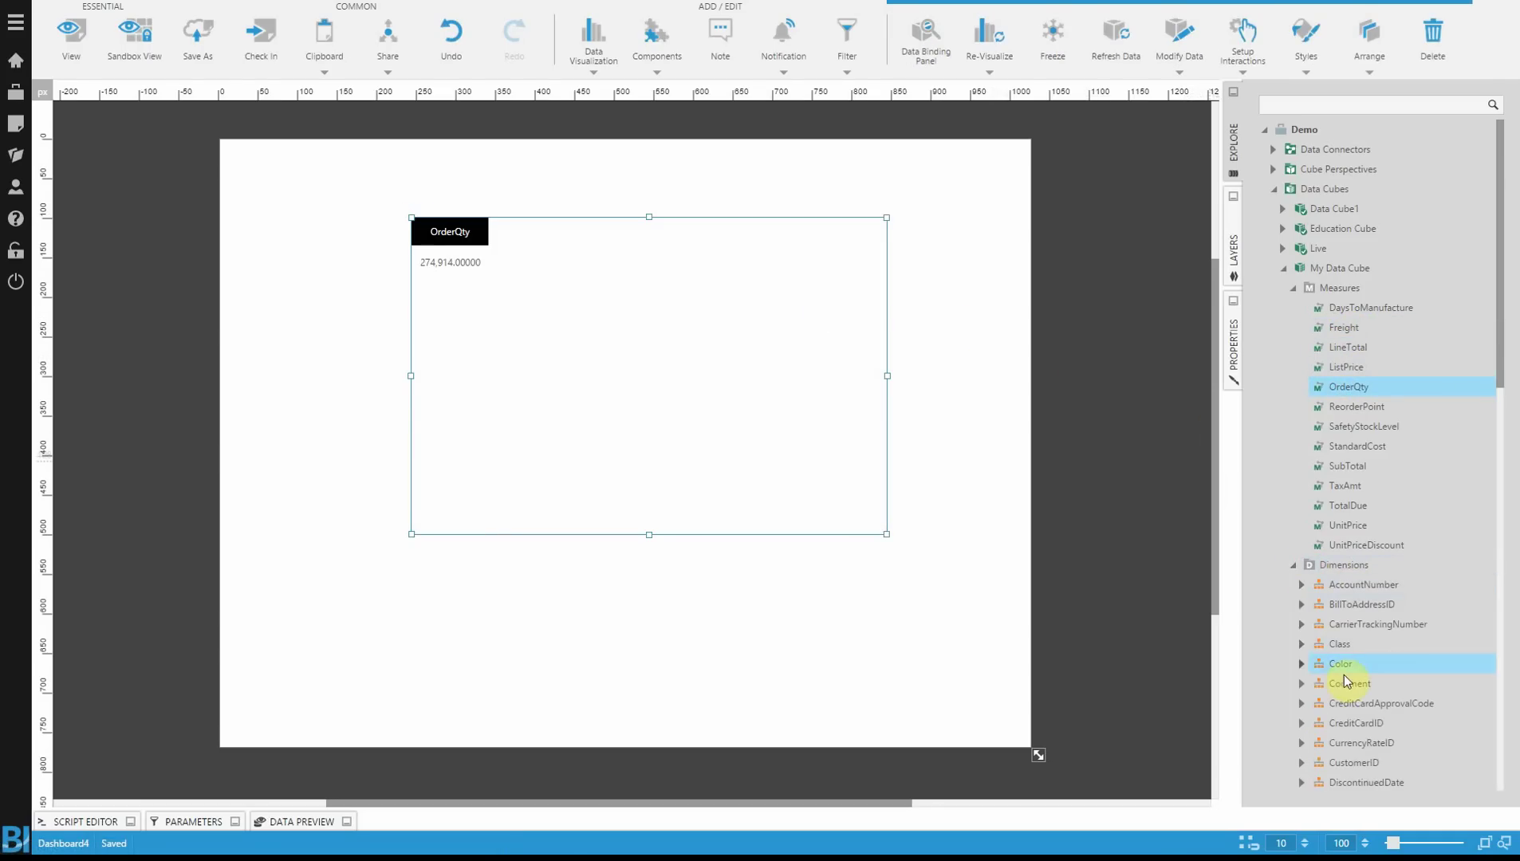
left_click_drag(1337, 664, 844, 466)
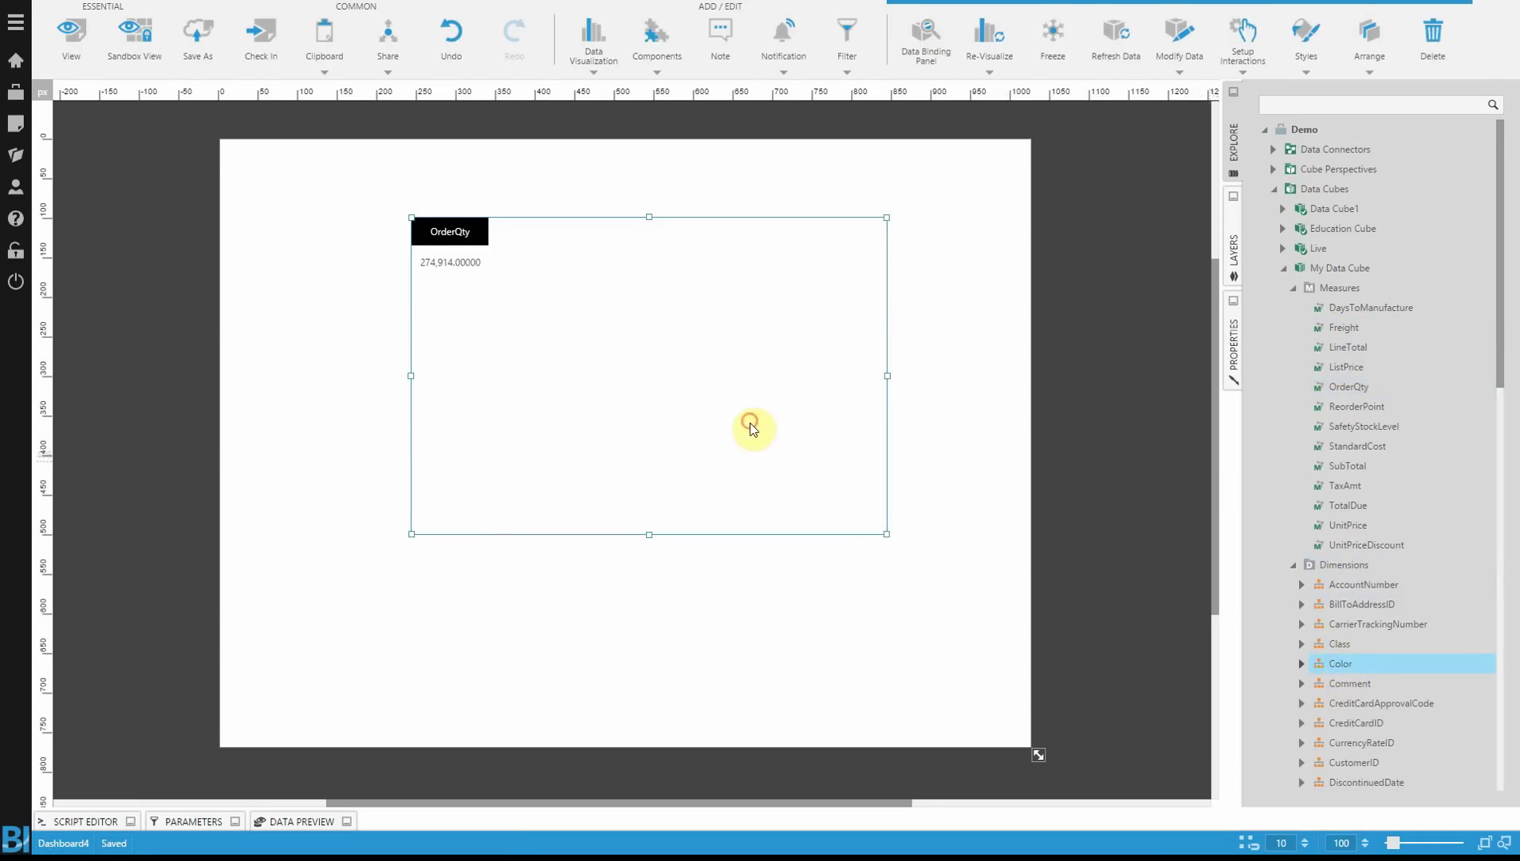
left_click_drag(869, 478, 691, 433)
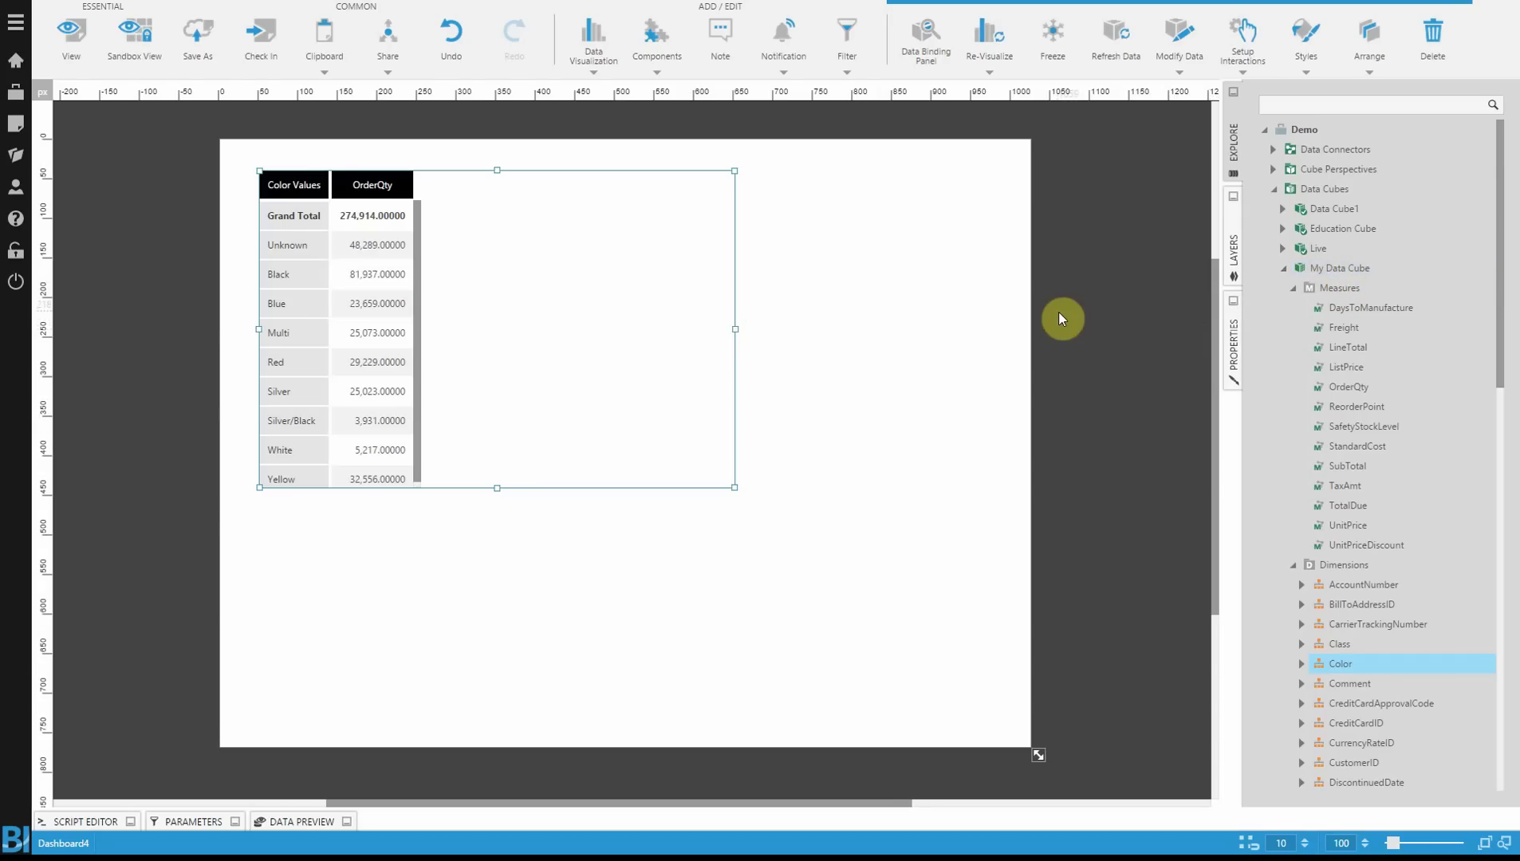
- Open My Data Cube for editing, check it out, and show its storage type options
right_click(1337, 274)
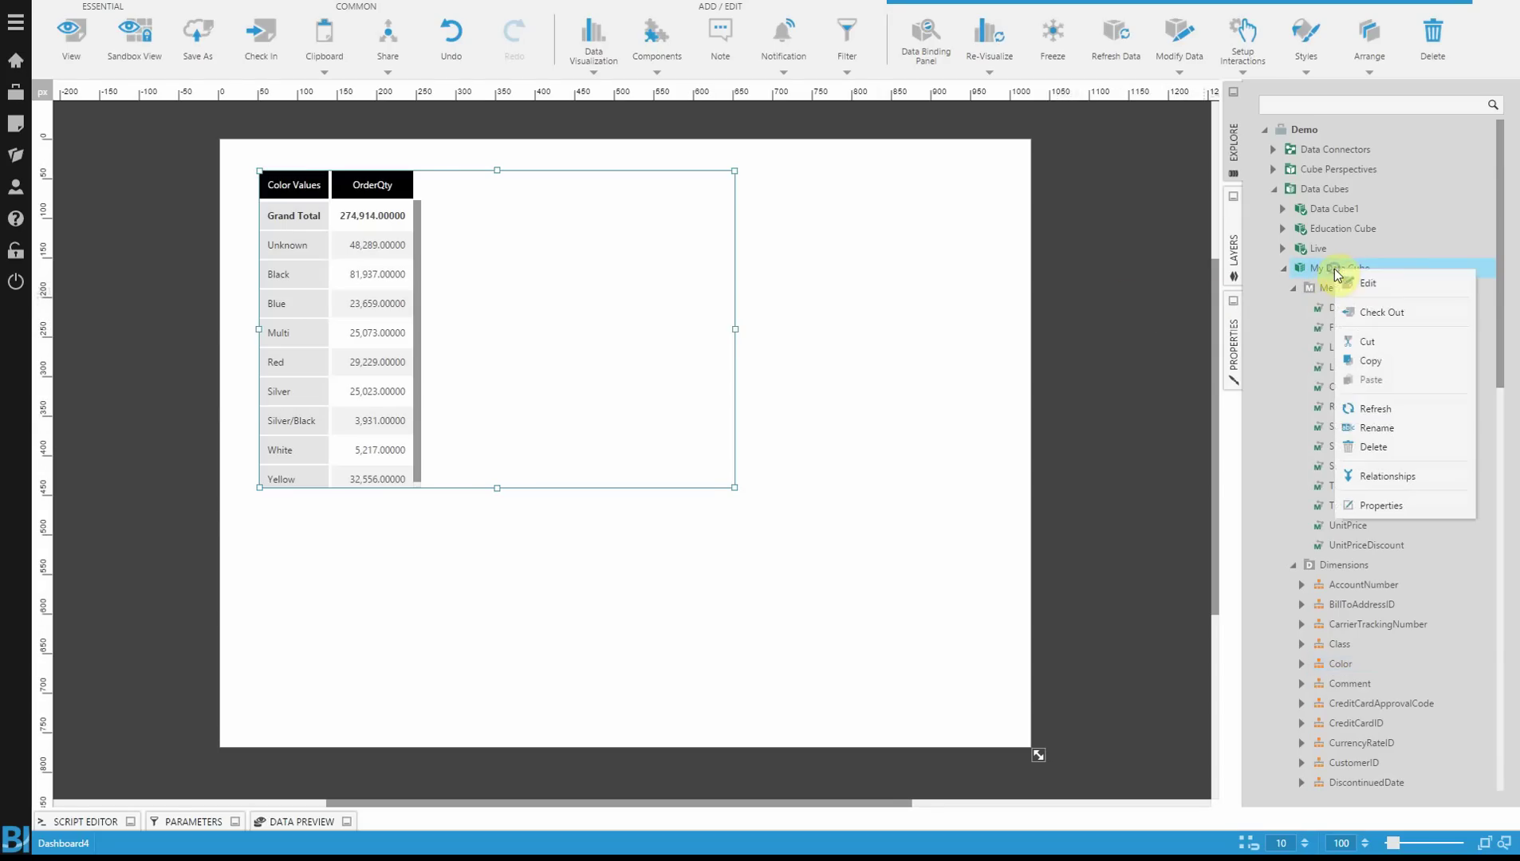
left_click(1384, 287)
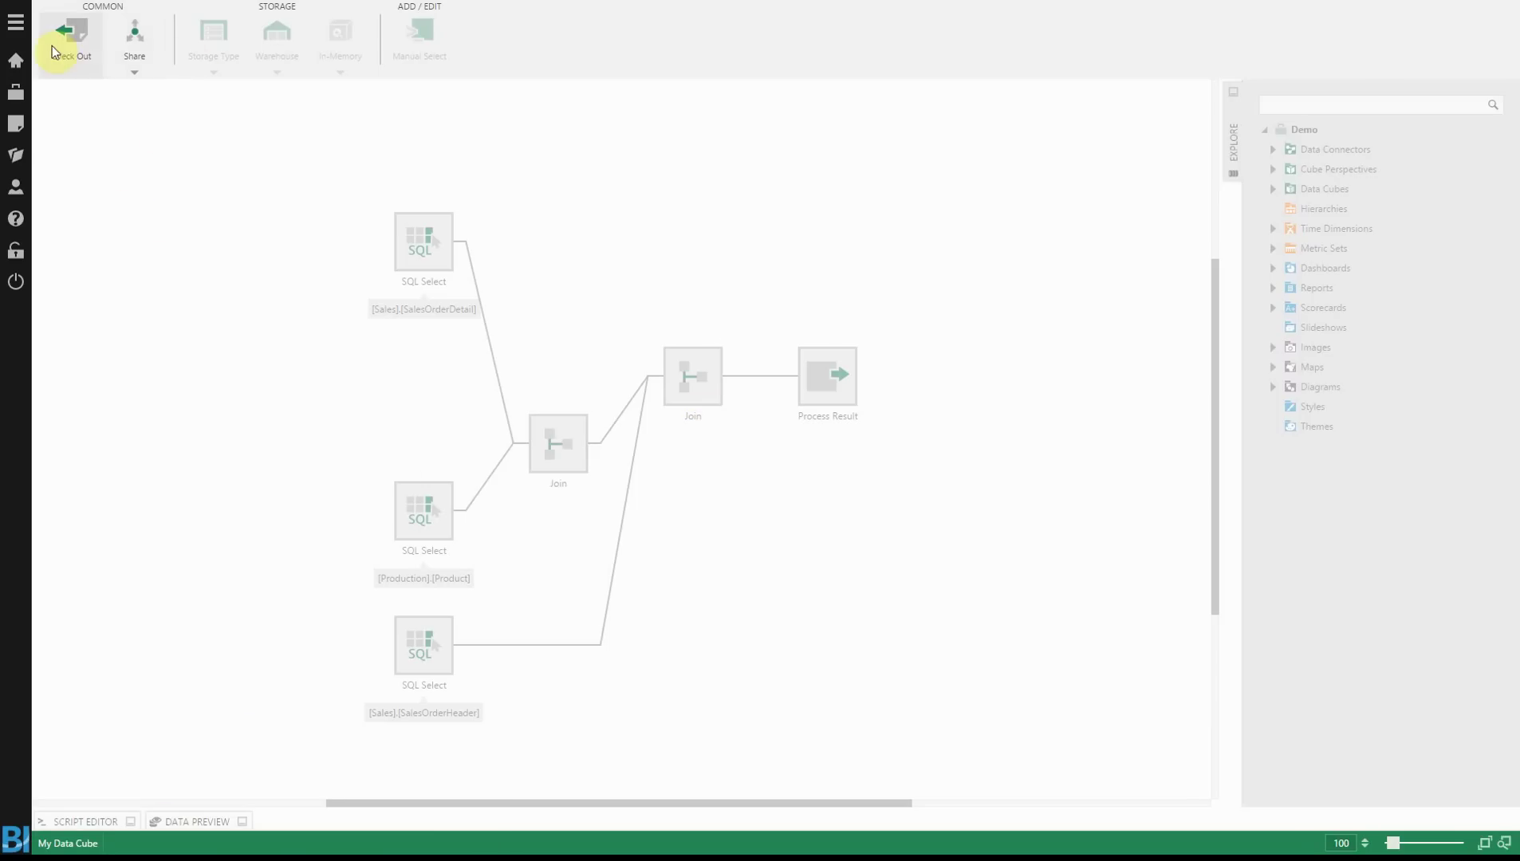
left_click(70, 36)
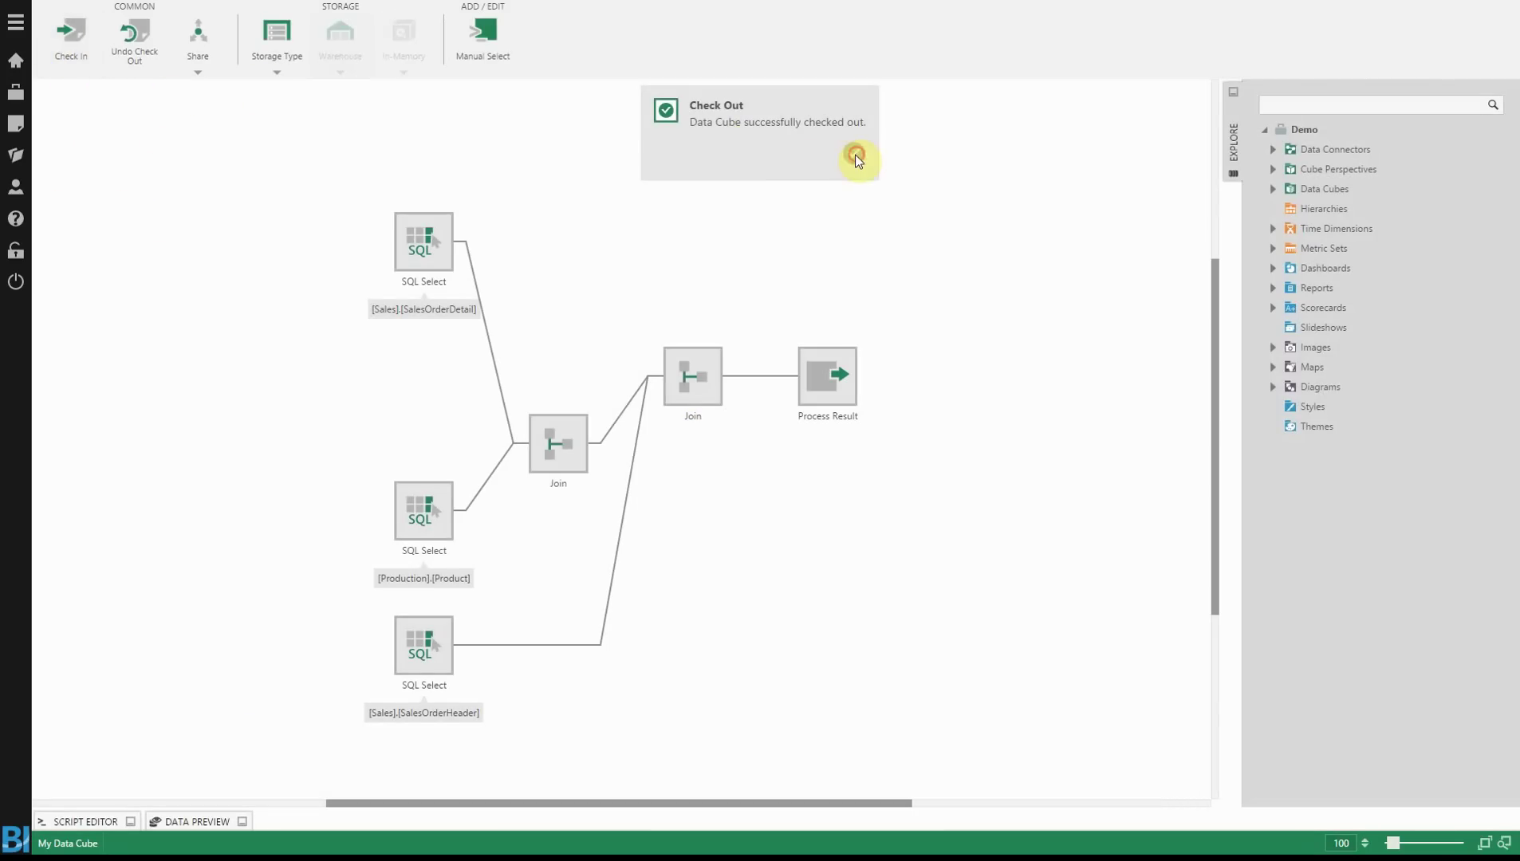
left_click(279, 40)
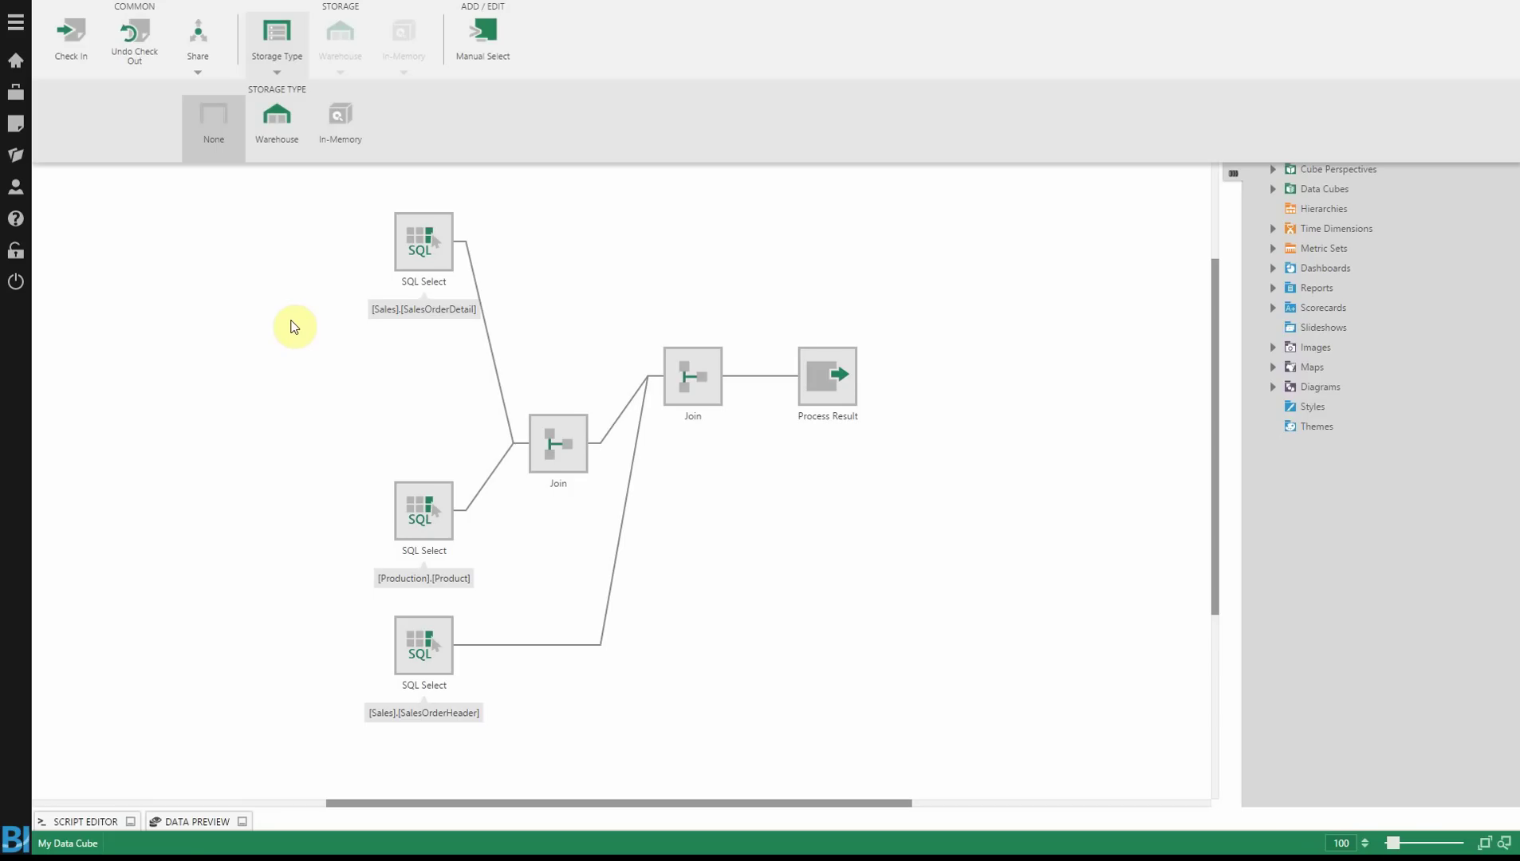
- Set My Data Cube's storage to In-Memory and check it in
mouse_move(339, 122)
left_click(356, 130)
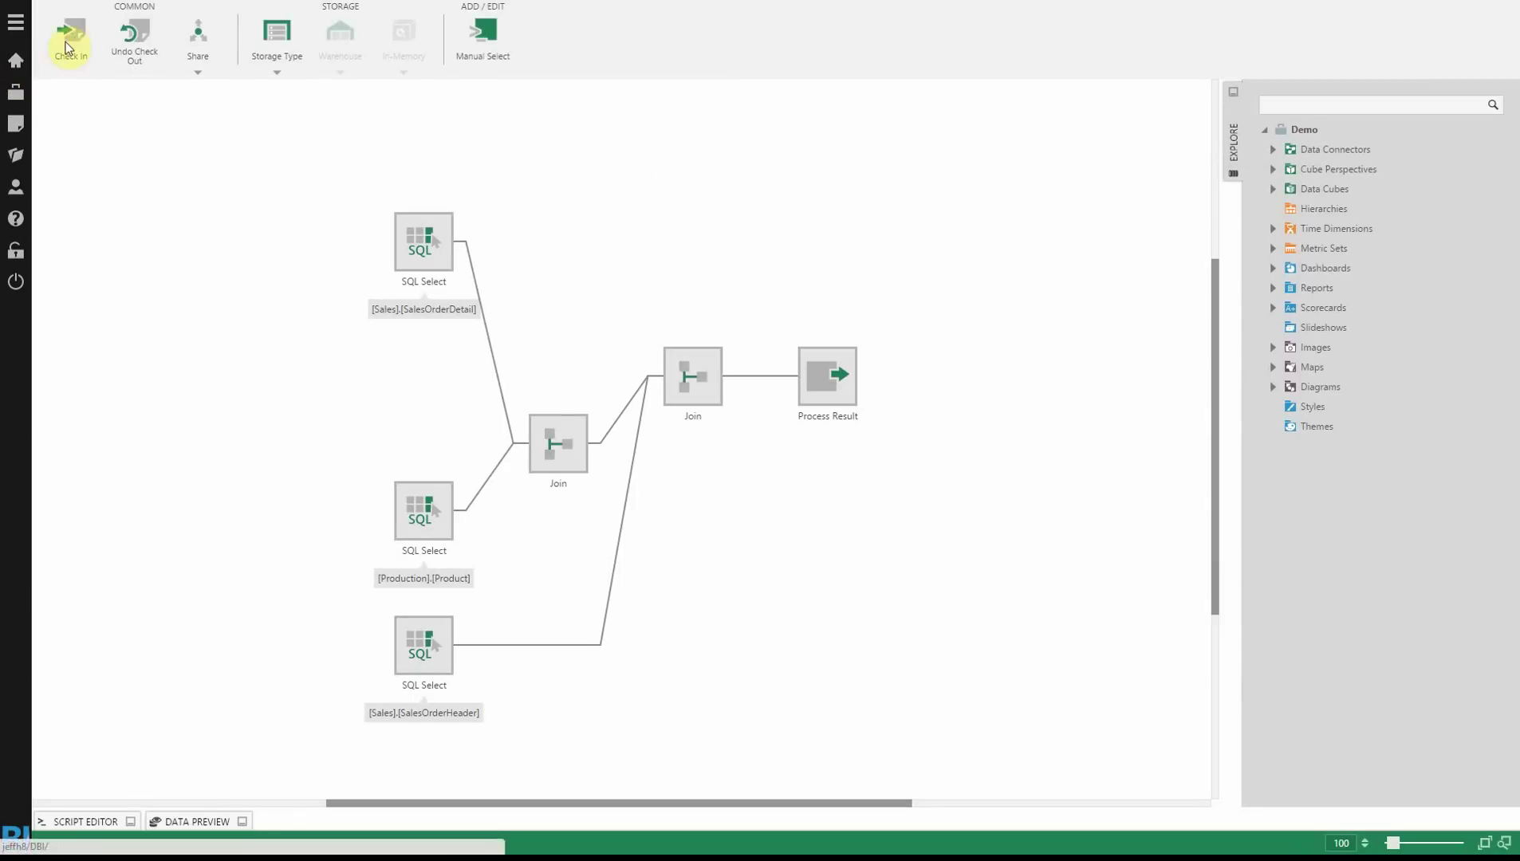
left_click(70, 35)
left_click(286, 823)
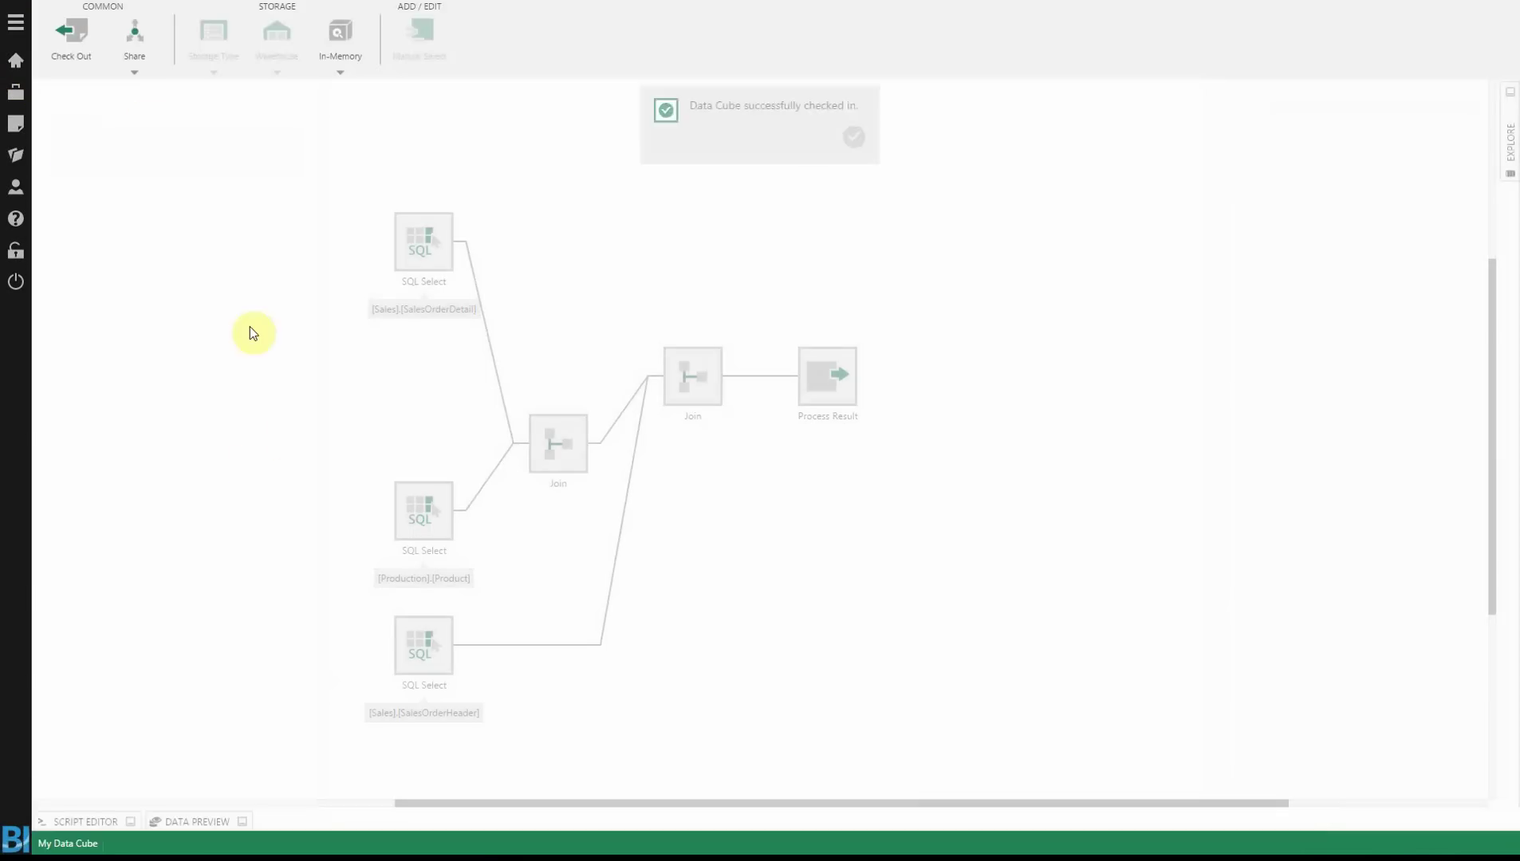
- Review the in-memory build options, then check the cube out again and dismiss the notice
left_click(352, 53)
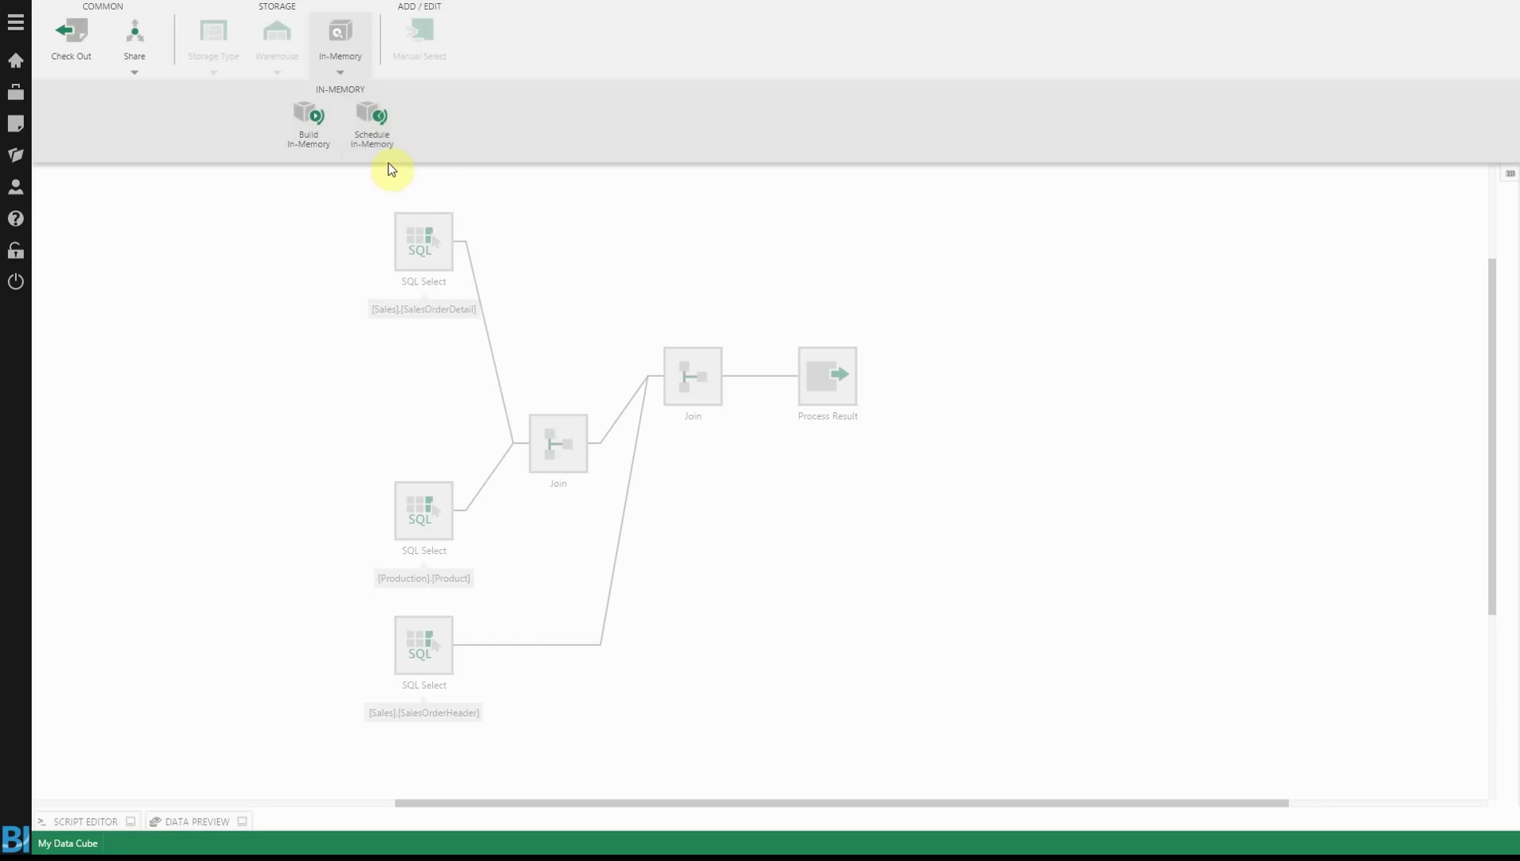
left_click(273, 236)
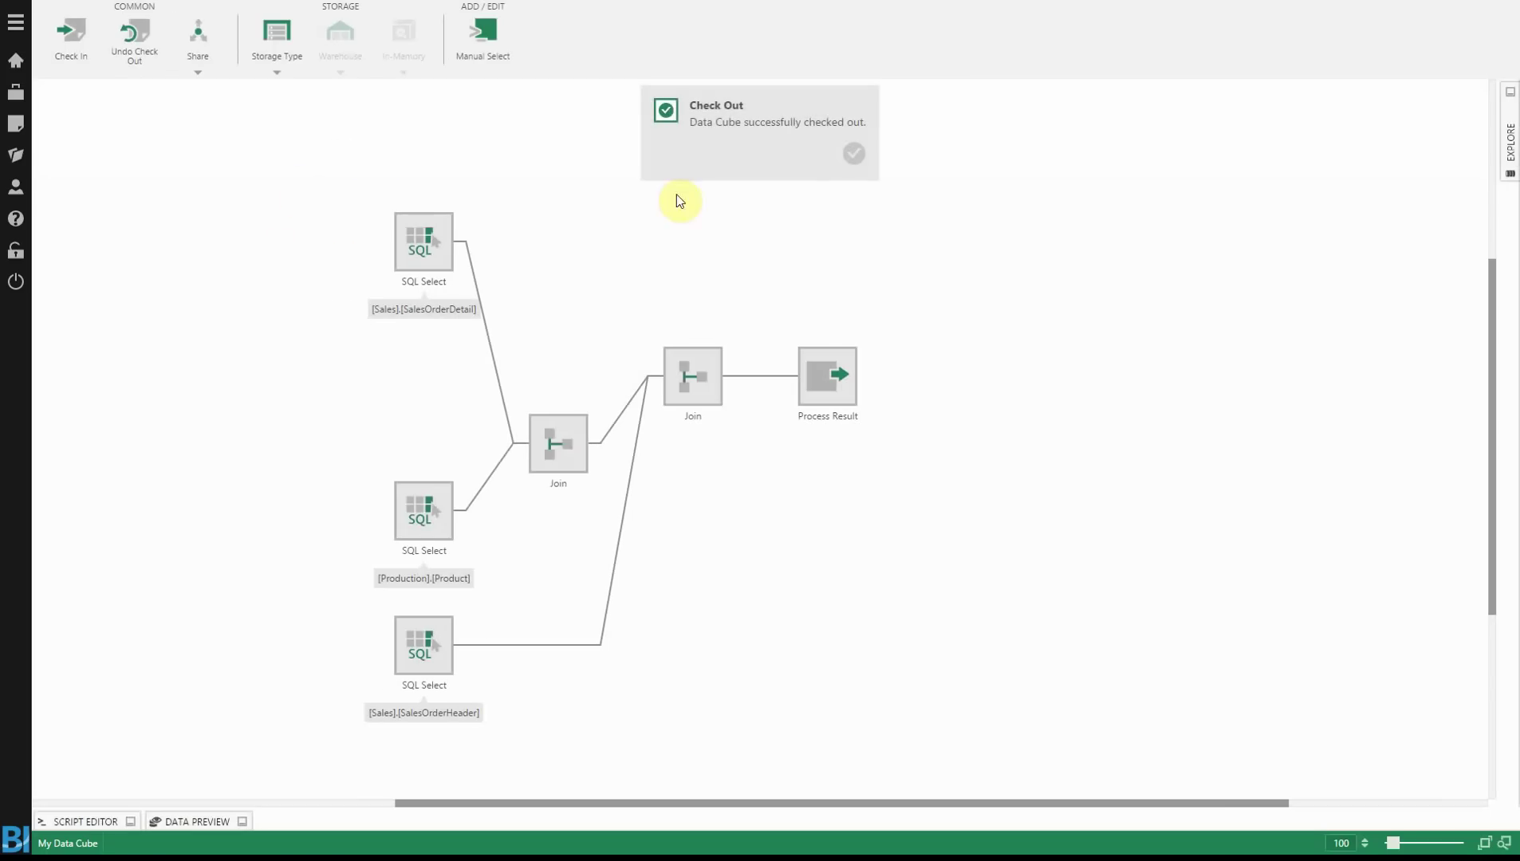
left_click(854, 154)
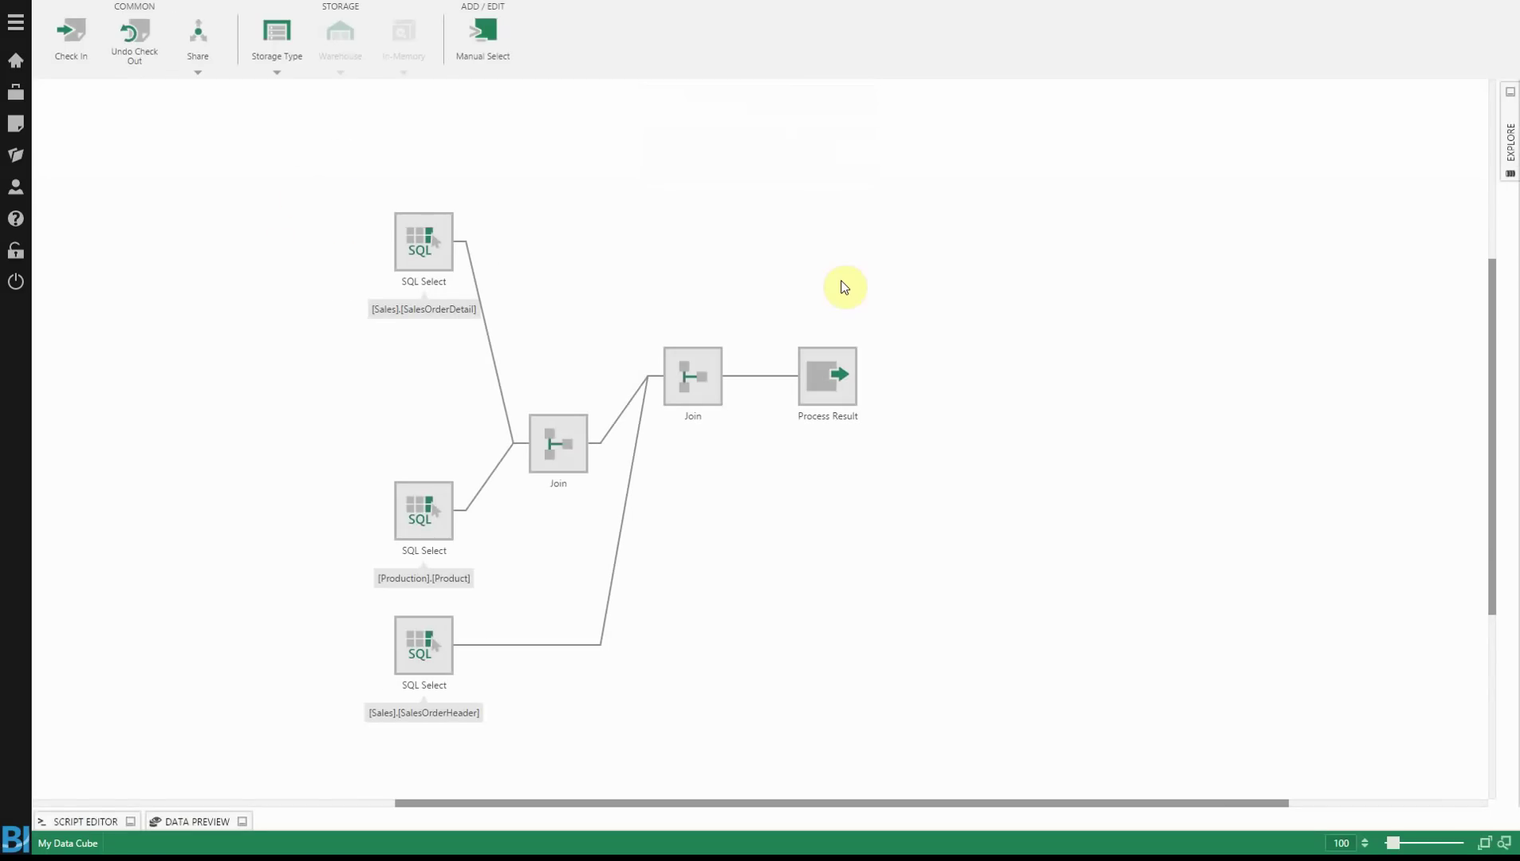